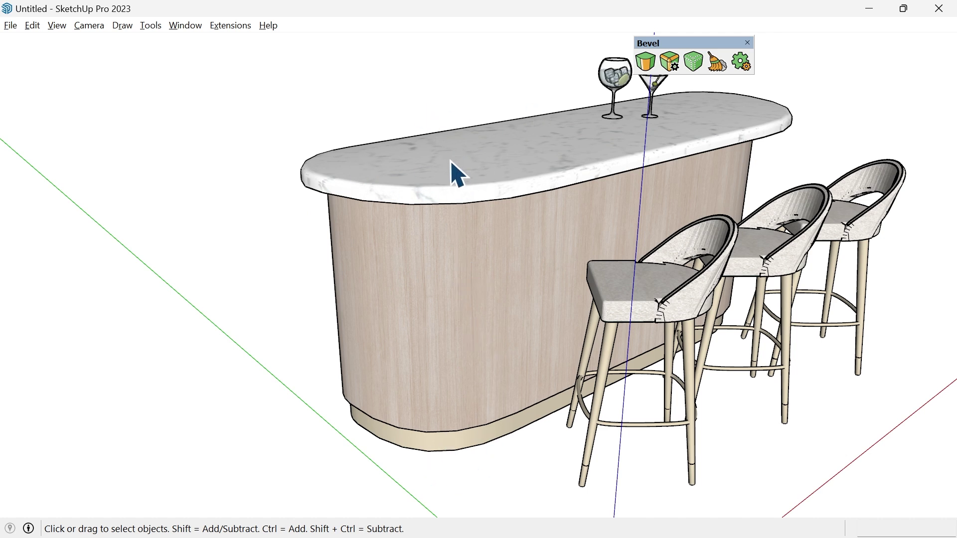
# Select the wood block's left end face and orbit slightly around the block.
pyautogui.click(71, 72)
pyautogui.scroll(-6, 231, 188)
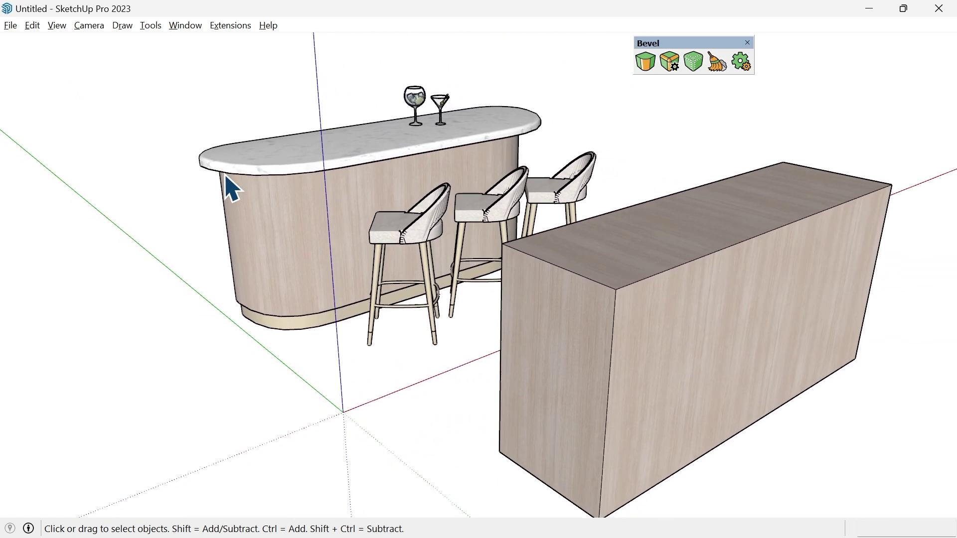
pyautogui.click(419, 349)
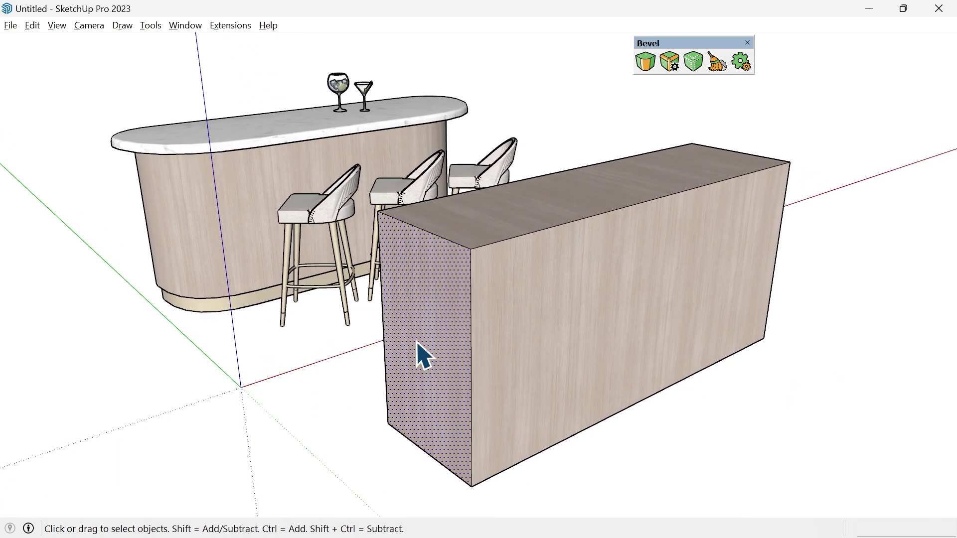
pyautogui.moveTo(461, 295); pyautogui.dragTo(525, 206, button='middle')
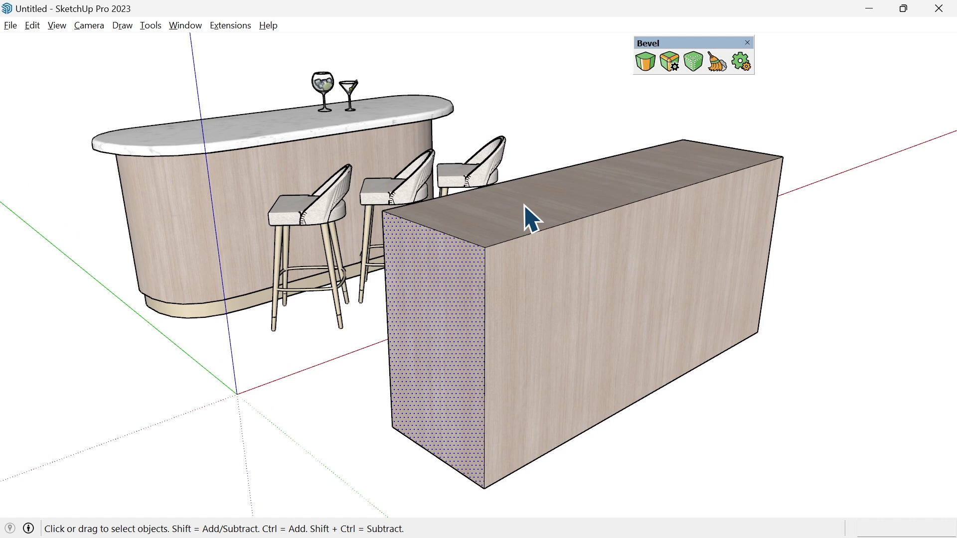
# Make the block's top face and its edges a separate group, then hide that group.
pyautogui.doubleClick(561, 215)
pyautogui.rightClick(557, 209)
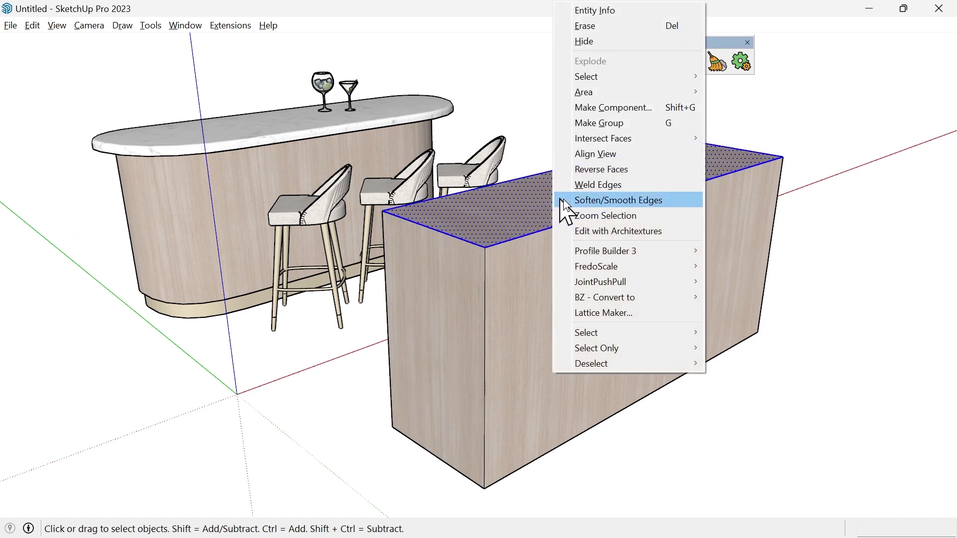
pyautogui.click(616, 122)
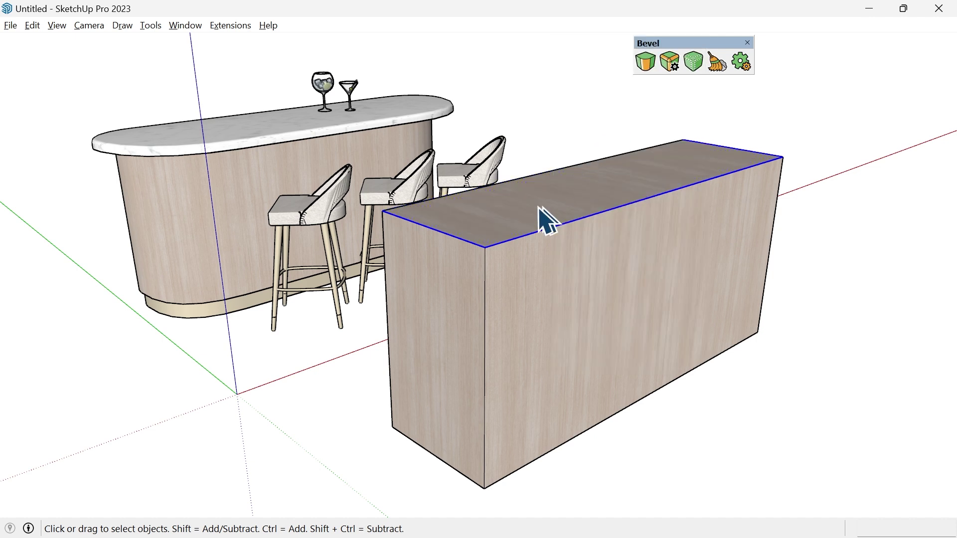
pyautogui.rightClick(569, 189)
pyautogui.click(605, 41)
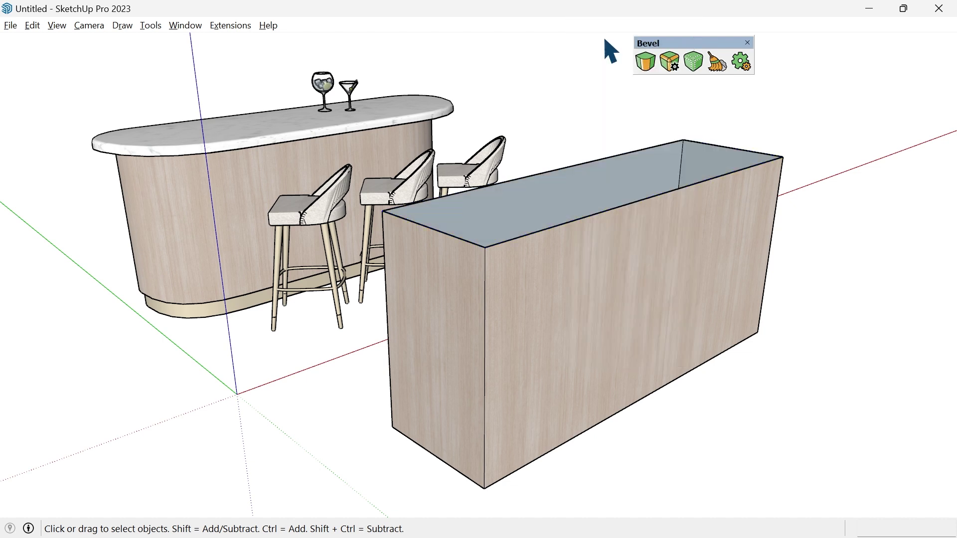
# Round the box's two selected vertical corner edges with a 1' 6", 12-segment bevel.
pyautogui.keyDown('shift'); pyautogui.moveTo(612, 90); pyautogui.dragTo(580, 92, button='middle'); pyautogui.keyUp('shift')
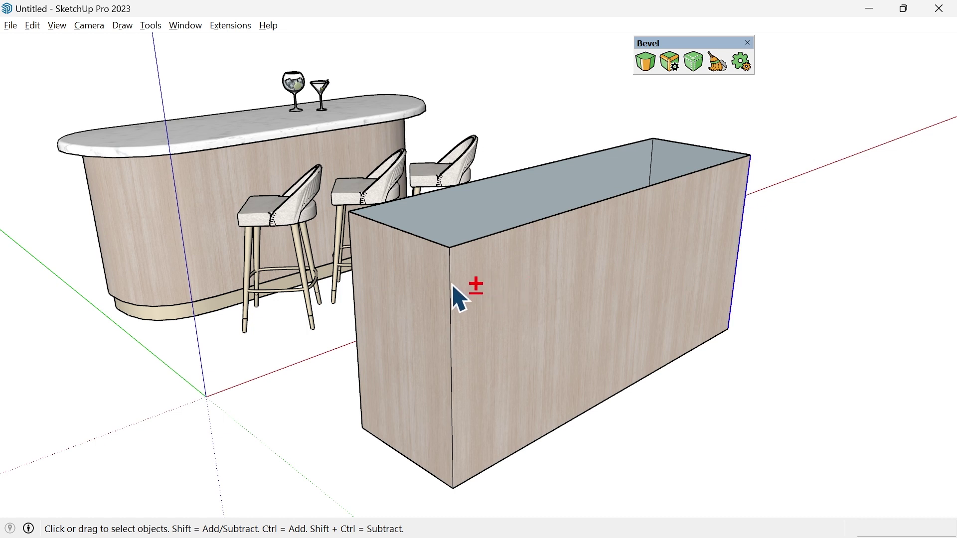
pyautogui.click(653, 74)
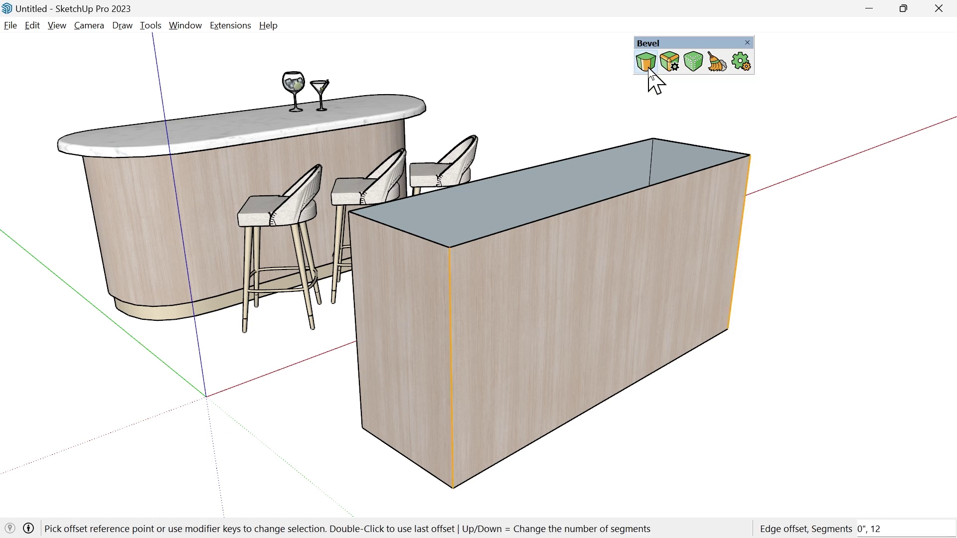
pyautogui.click(450, 261)
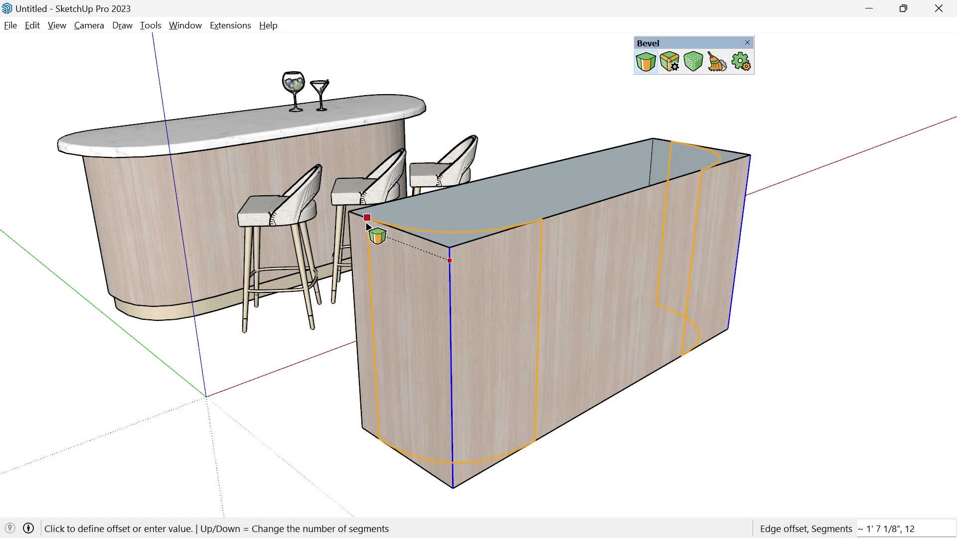
pyautogui.write('8')
pyautogui.press('Return')
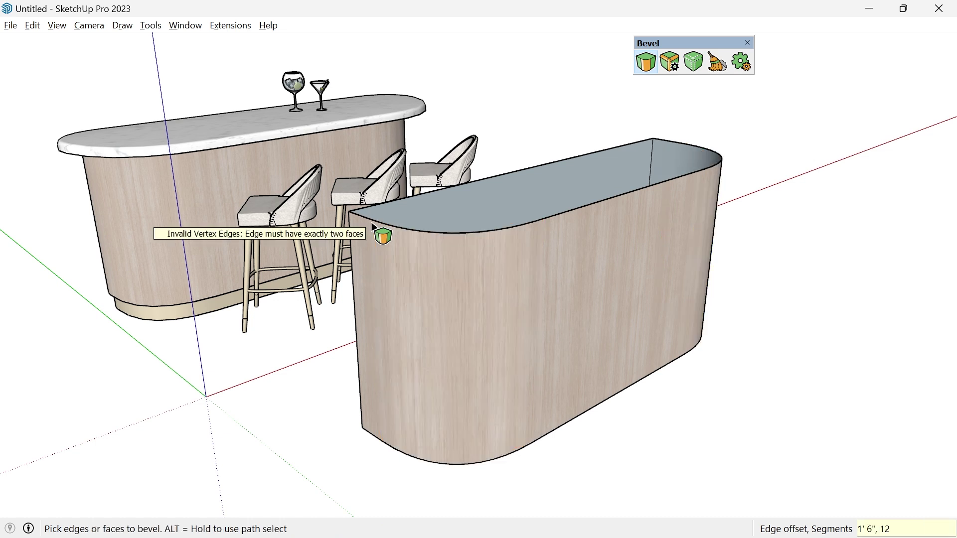
pyautogui.press('space')
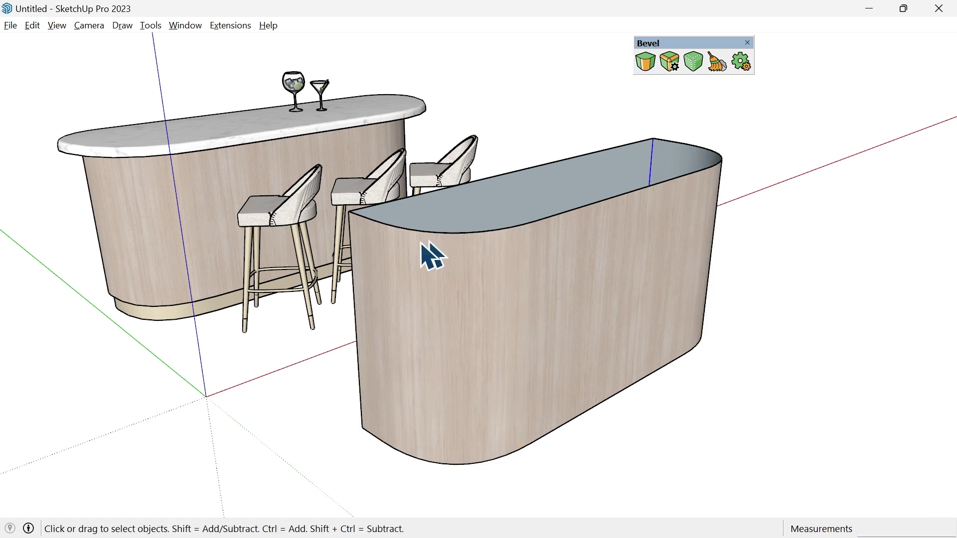
# Add the front-left corner edge and round it with a 6-inch, 12-segment bevel.
pyautogui.keyDown('shift'); pyautogui.click(352, 234); pyautogui.keyUp('shift')
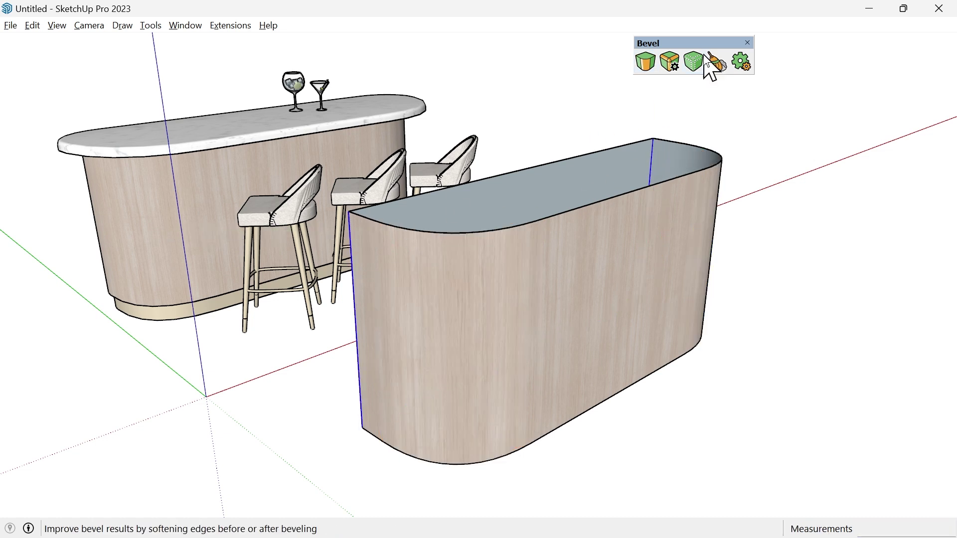
pyautogui.click(646, 63)
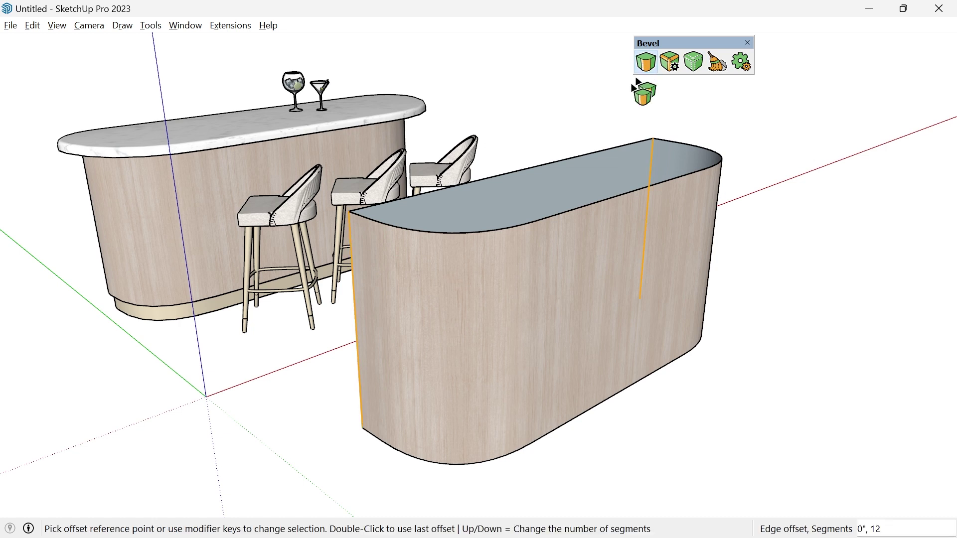
pyautogui.click(351, 218)
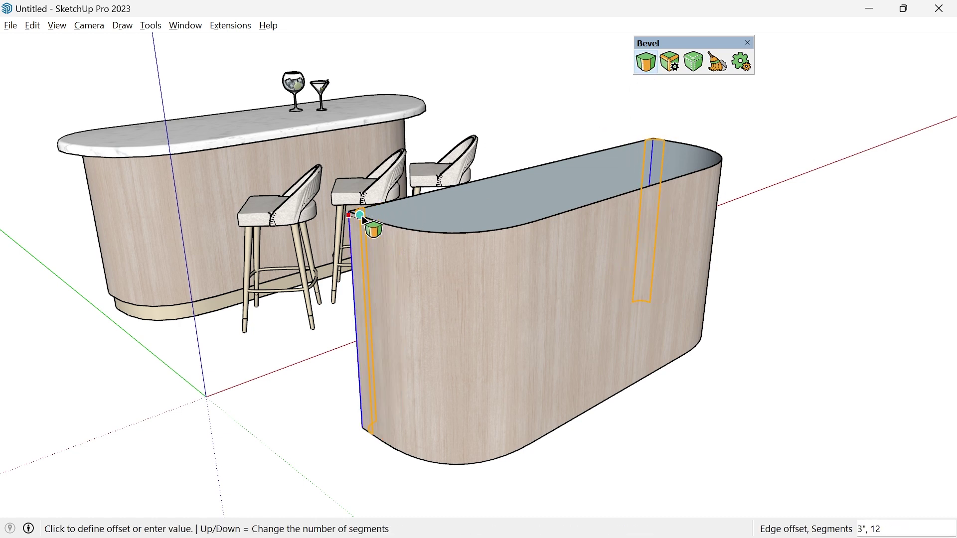
pyautogui.moveTo(363, 219); pyautogui.dragTo(397, 309, button='middle')
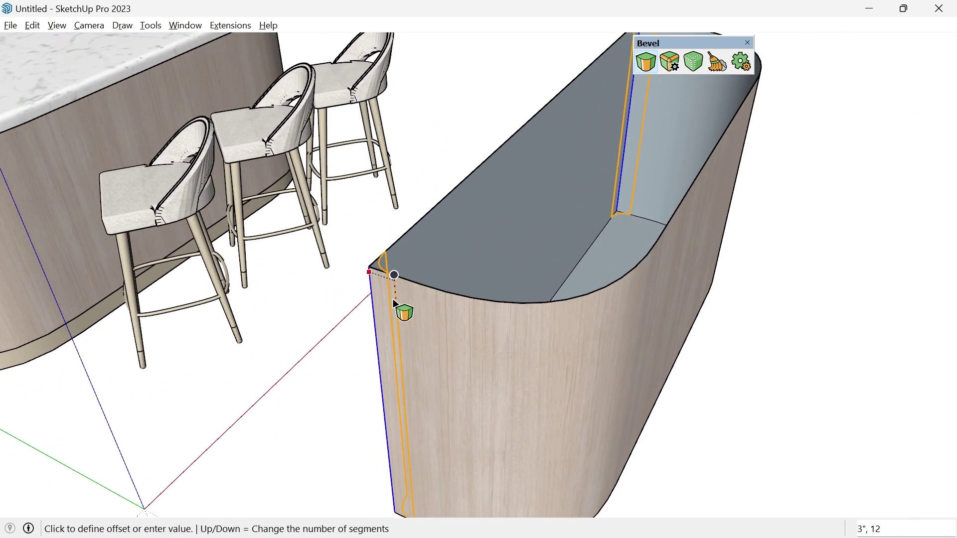
pyautogui.click(419, 289)
pyautogui.scroll(-3, 487, 348)
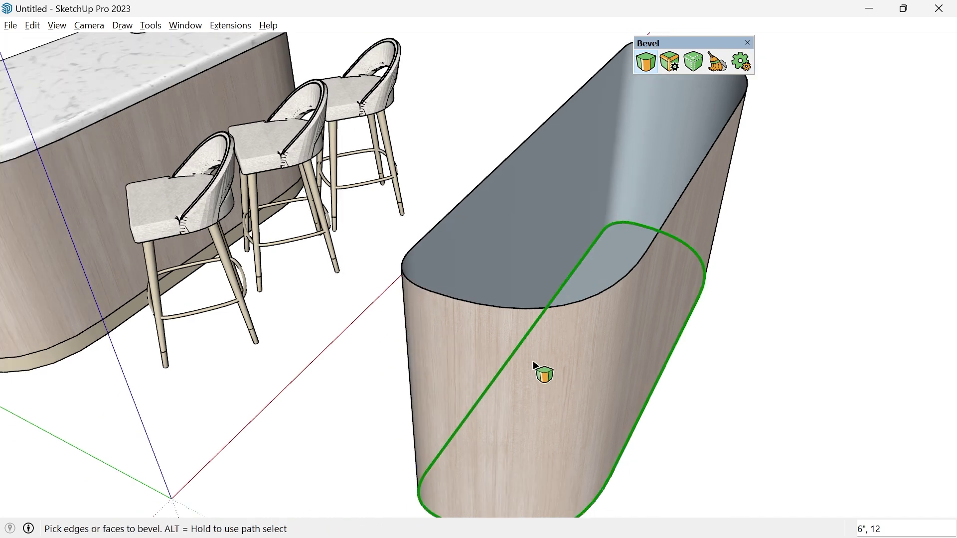
pyautogui.moveTo(543, 369); pyautogui.dragTo(538, 261, button='middle')
# Bring back the box's hidden top with Edit > Unhide > Last.
pyautogui.click(32, 26)
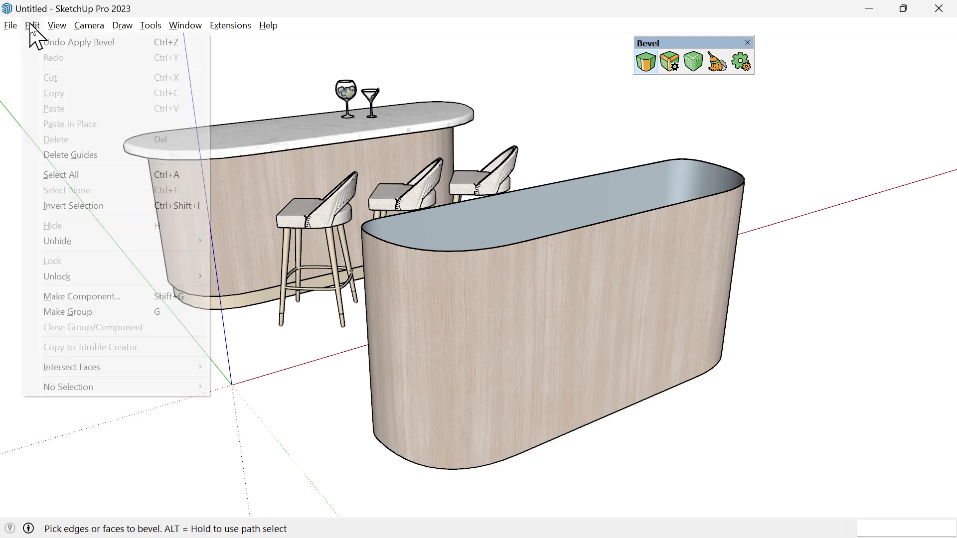
pyautogui.moveTo(158, 241)
pyautogui.click(252, 253)
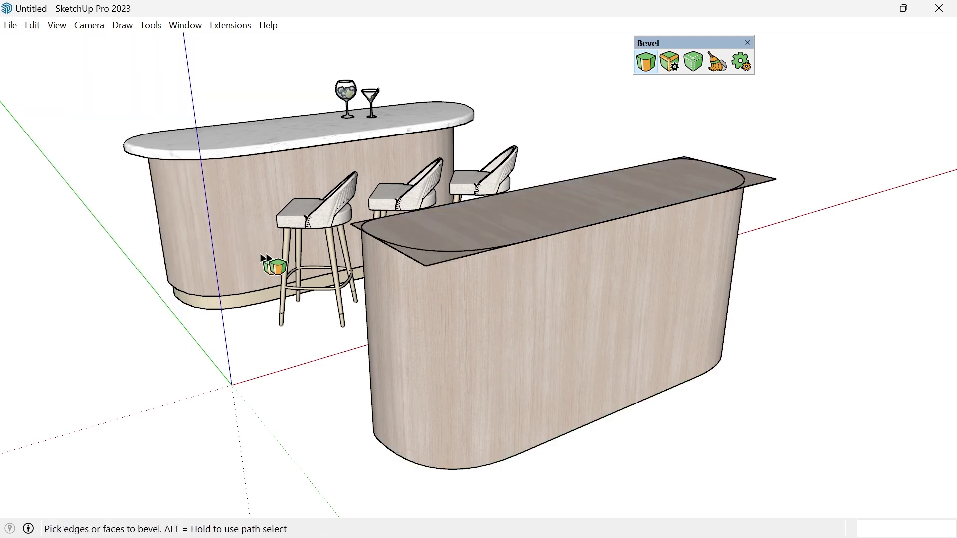
pyautogui.moveTo(449, 254); pyautogui.dragTo(505, 268, button='middle')
pyautogui.press('space')
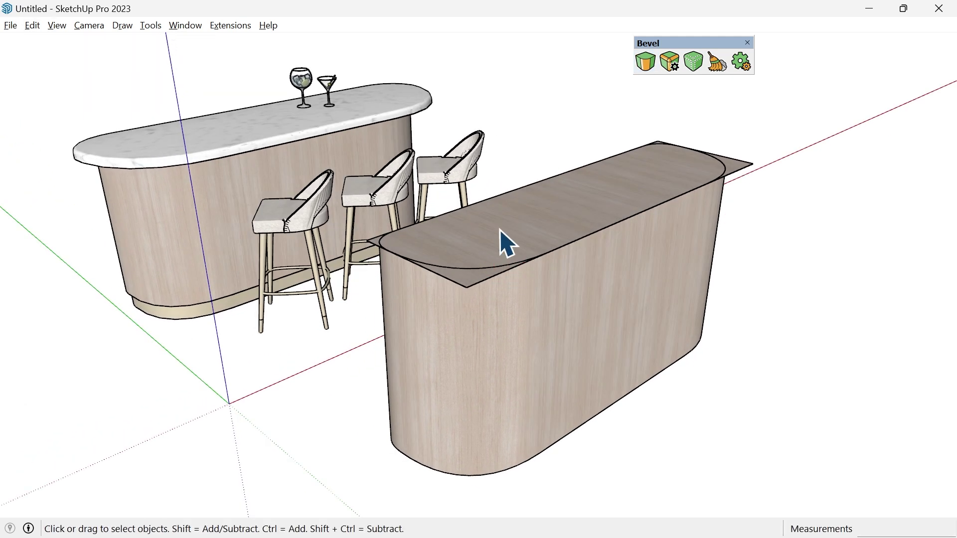
# Push/Pull the restored top face up 1 1/2" to make a slab.
pyautogui.click(506, 245)
pyautogui.press('p')
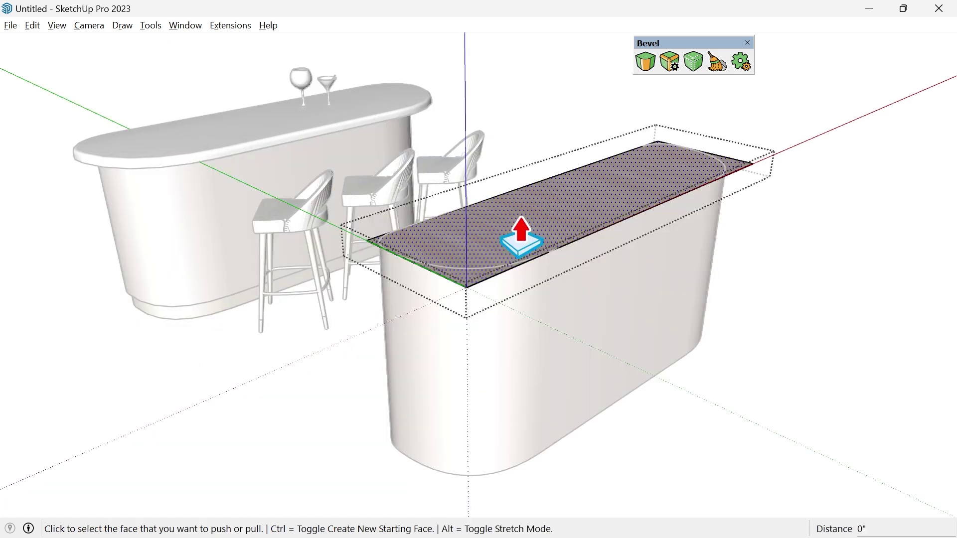
pyautogui.click(513, 236)
pyautogui.write('1.5')
pyautogui.press('Return')
# Sample White_Marble from the original bar and paint the new top with it.
pyautogui.press('b')
pyautogui.press('alt')
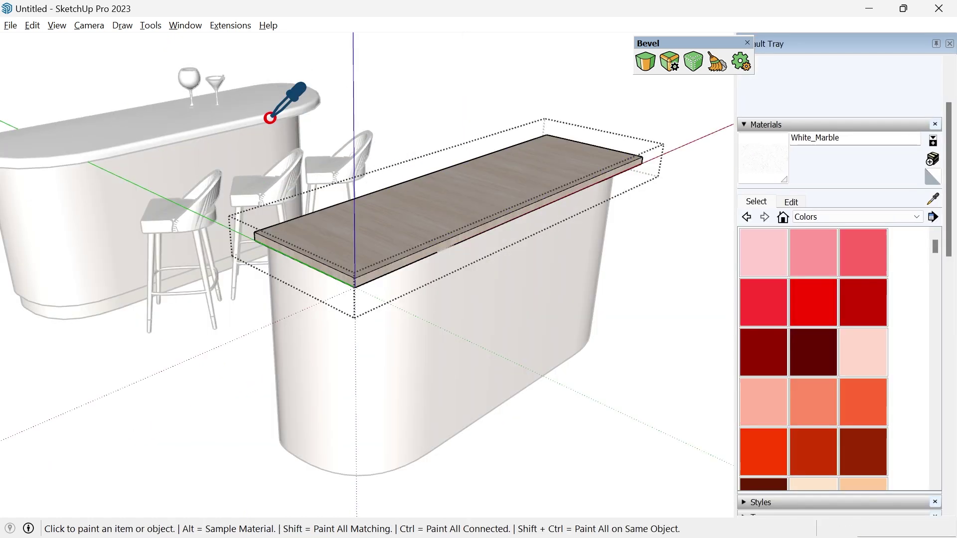
pyautogui.click(399, 199)
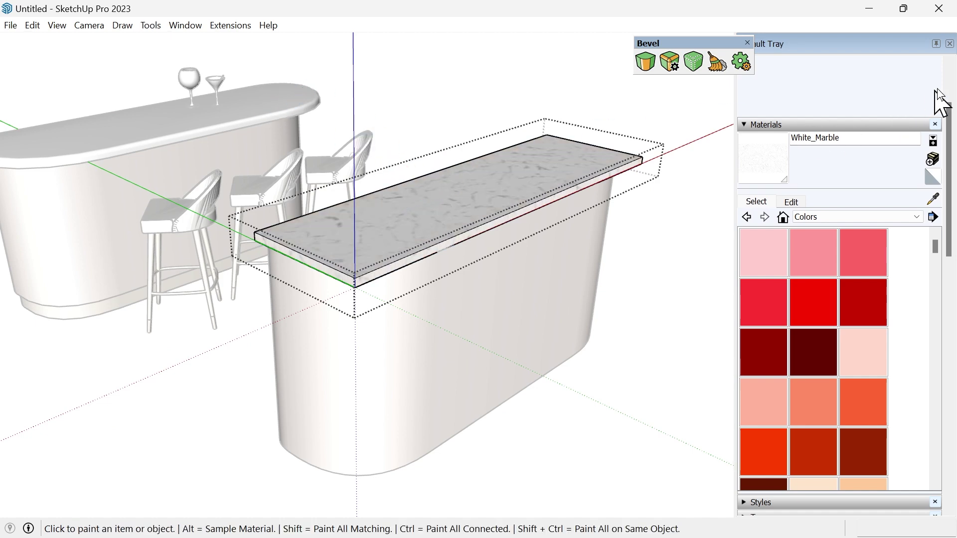
pyautogui.click(950, 44)
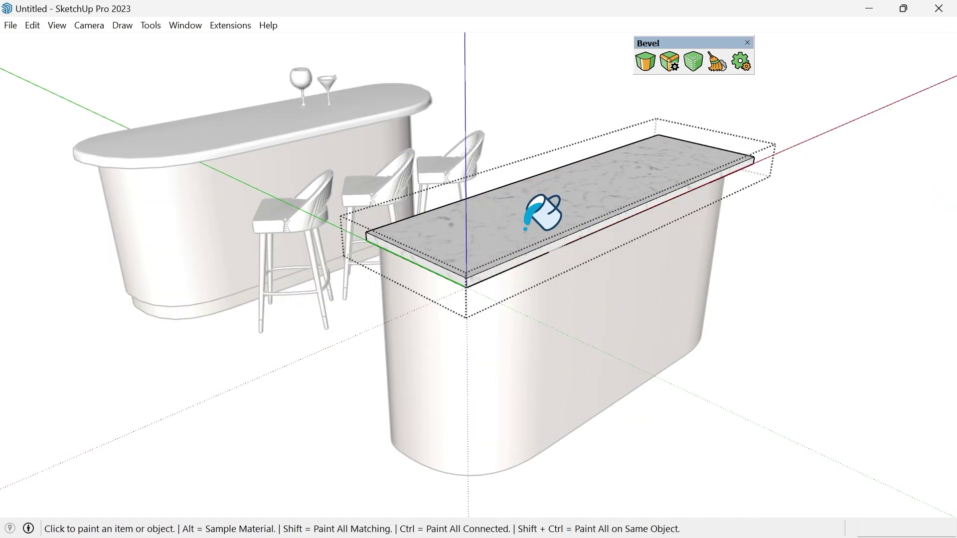
# Close the materials tray and pull the second countertop's top face up 4 inches.
pyautogui.moveTo(544, 212); pyautogui.dragTo(561, 122, button='middle')
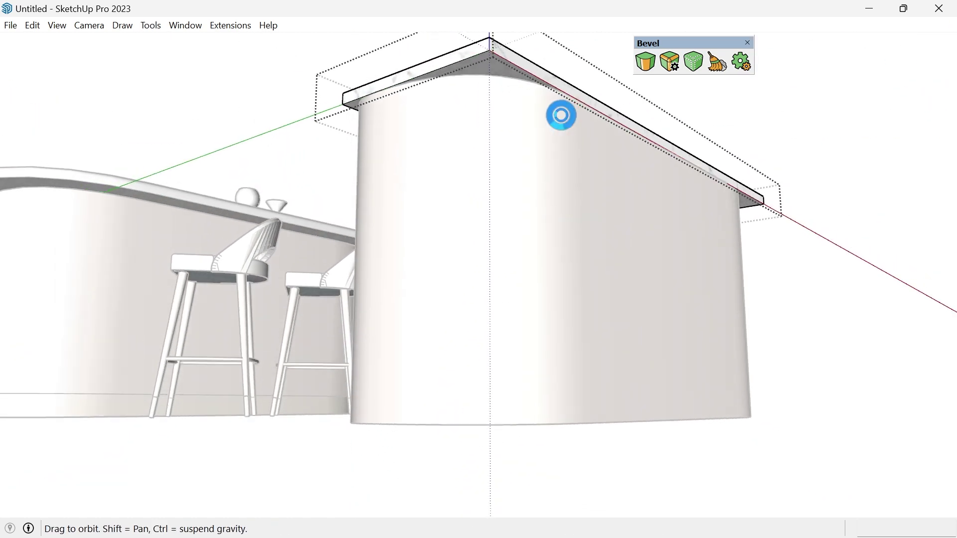
pyautogui.press('p')
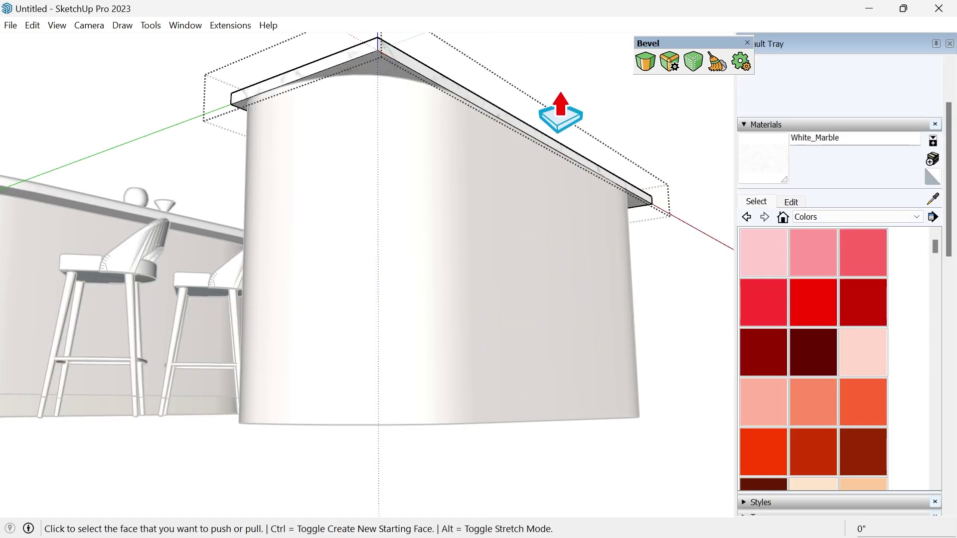
pyautogui.click(950, 43)
pyautogui.click(578, 119)
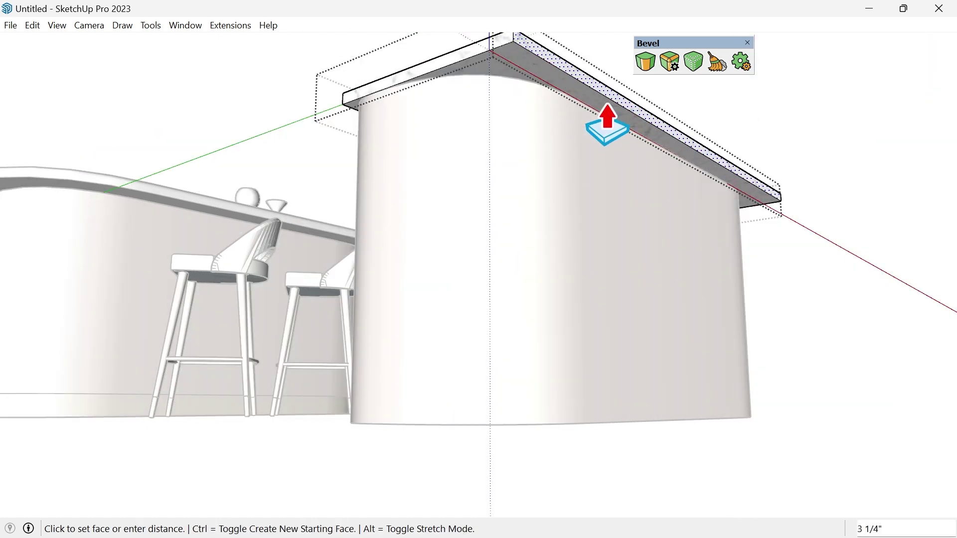
pyautogui.moveTo(606, 123); pyautogui.dragTo(427, 111, button='middle')
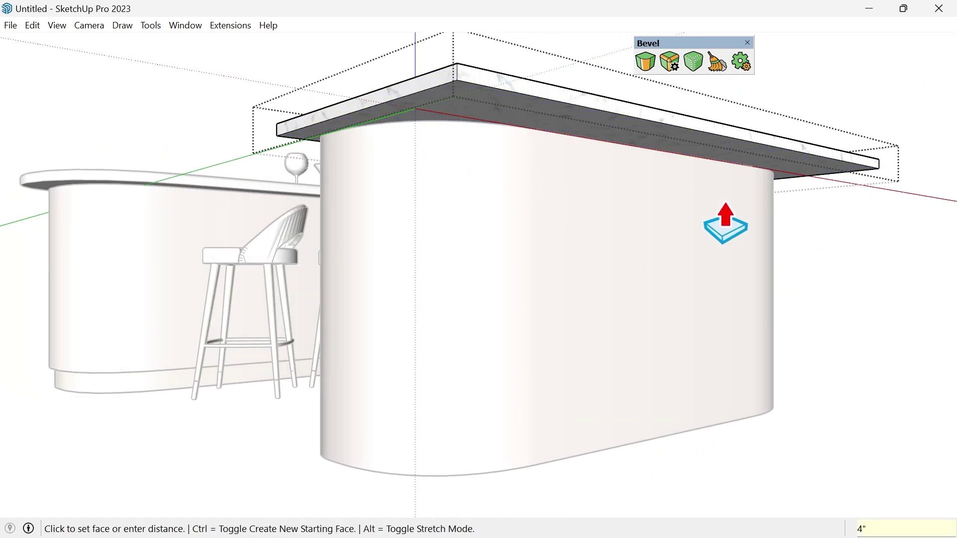
pyautogui.moveTo(726, 220); pyautogui.dragTo(466, 213, button='middle')
# Start a bevel on the countertop edges and preview it from several angles.
pyautogui.press('space')
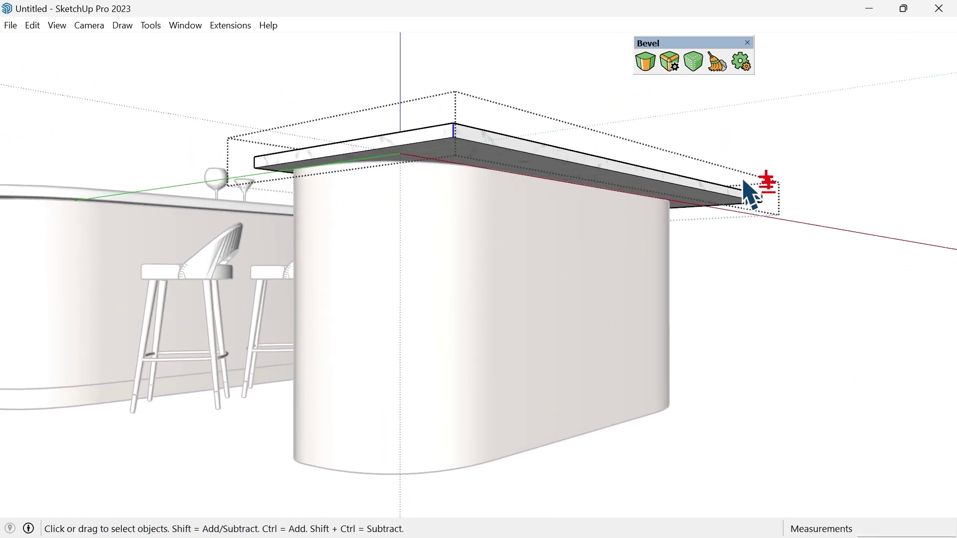
pyautogui.click(647, 62)
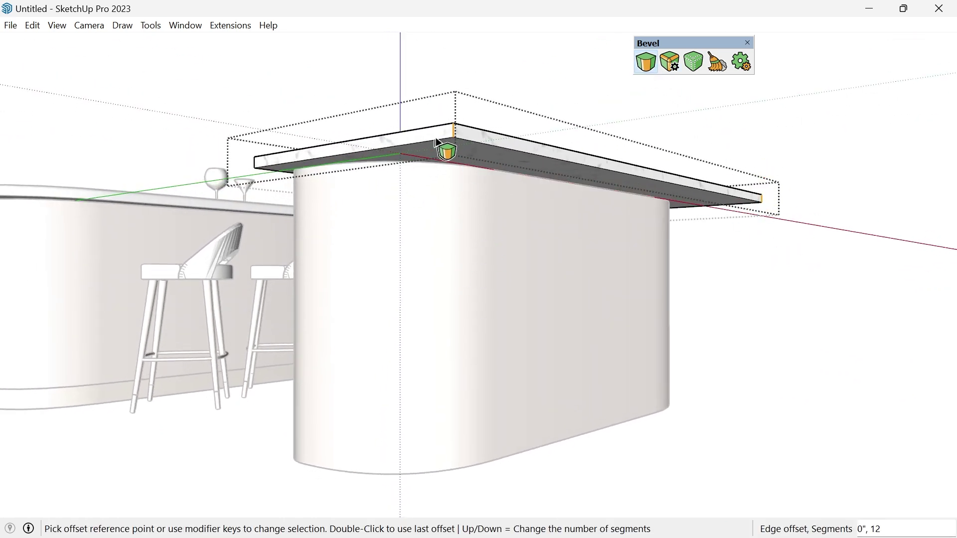
pyautogui.click(454, 135)
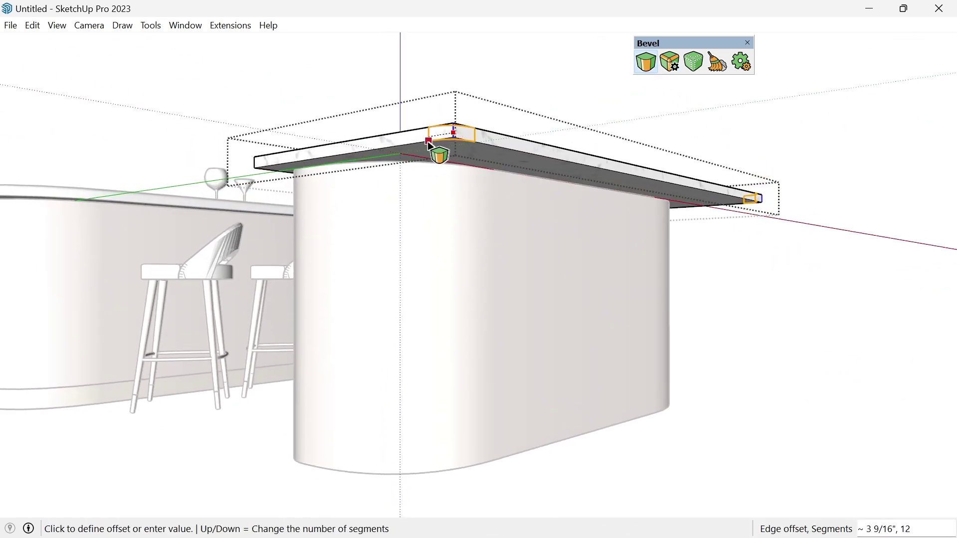
pyautogui.moveTo(379, 152); pyautogui.dragTo(339, 103, button='middle')
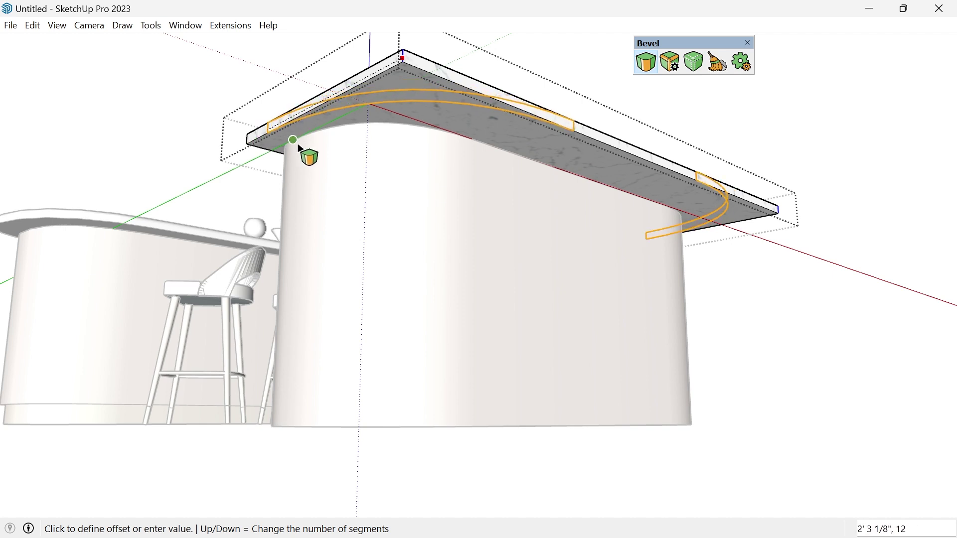
pyautogui.moveTo(297, 150); pyautogui.dragTo(357, 155, button='middle')
# Turn on View > Hidden Geometry and cancel the unfinished bevel.
pyautogui.click(58, 26)
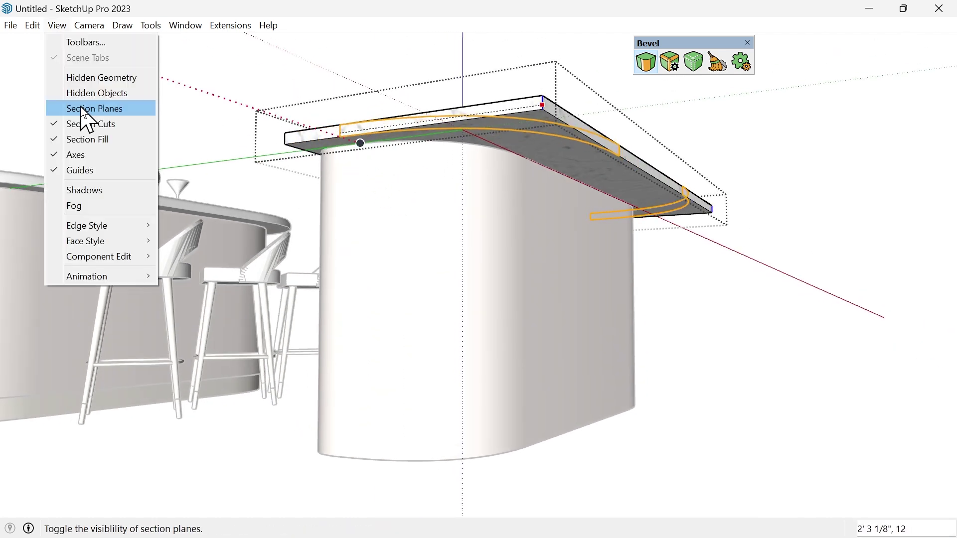
pyautogui.click(84, 78)
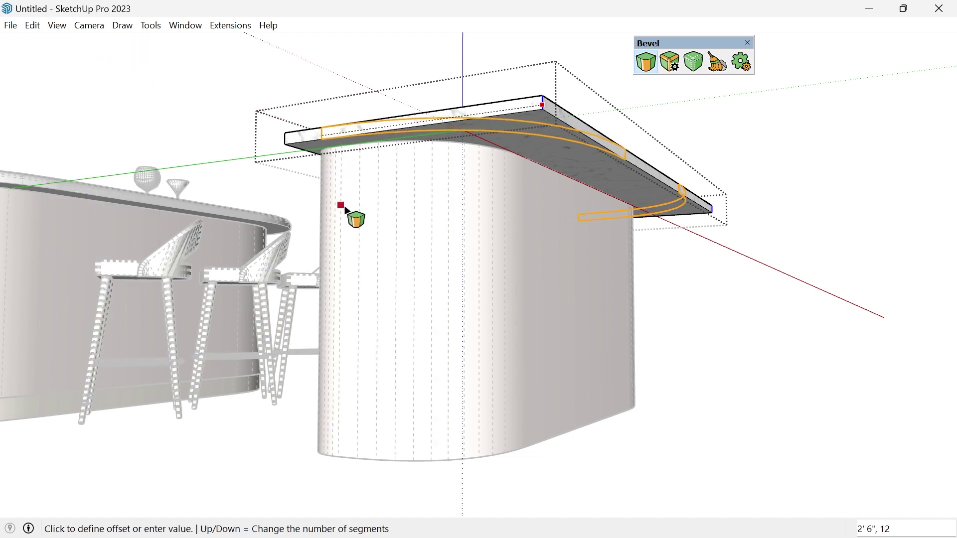
pyautogui.press('Escape')
pyautogui.moveTo(364, 216); pyautogui.dragTo(620, 337, button='middle')
# Start a new bevel on the marble top with a 6-inch offset.
pyautogui.press('space')
pyautogui.moveTo(459, 207); pyautogui.dragTo(508, 201, button='middle')
pyautogui.scroll(4, 492, 331)
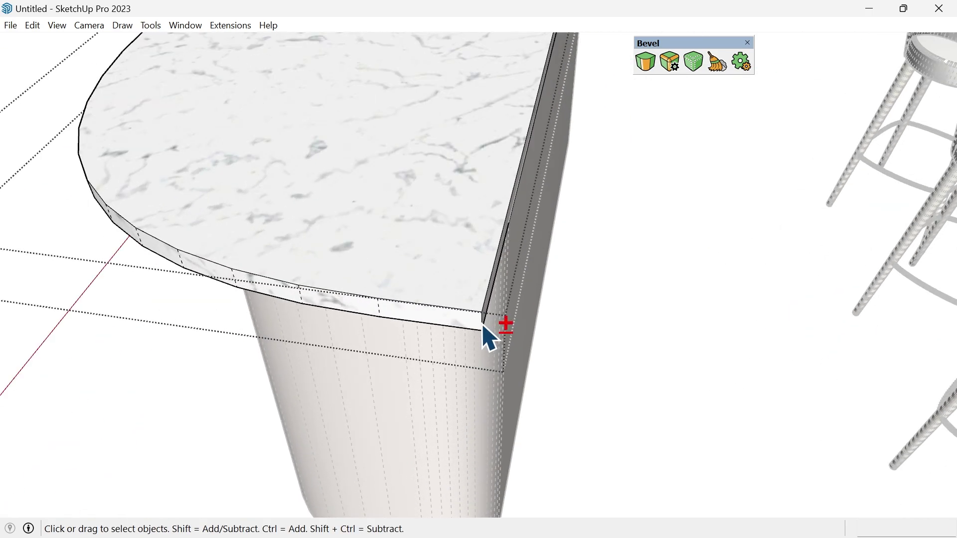
pyautogui.scroll(-5, 491, 332)
pyautogui.moveTo(250, 228); pyautogui.dragTo(416, 188, button='middle')
pyautogui.scroll(2, 296, 255)
pyautogui.click(646, 63)
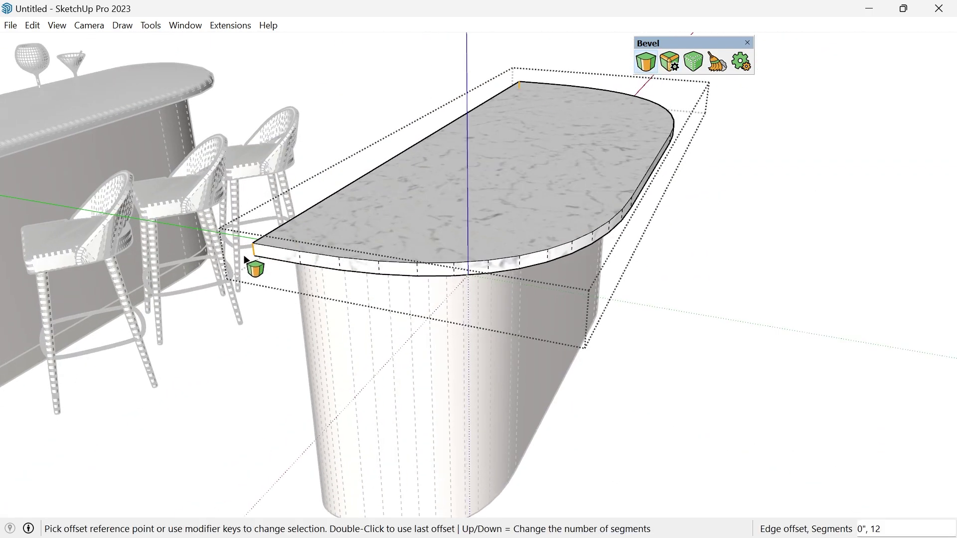
pyautogui.click(254, 246)
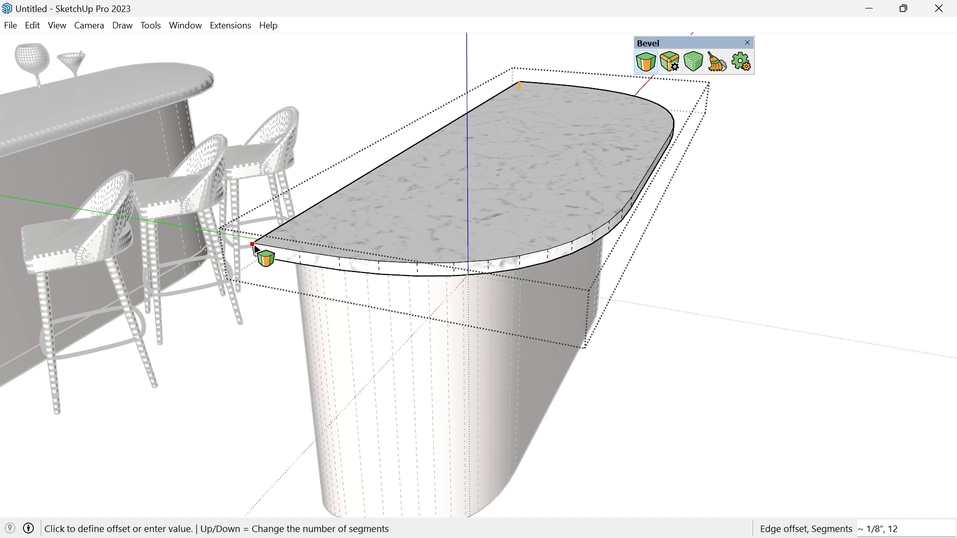
pyautogui.click(301, 261)
pyautogui.moveTo(381, 219); pyautogui.dragTo(487, 261, button='middle')
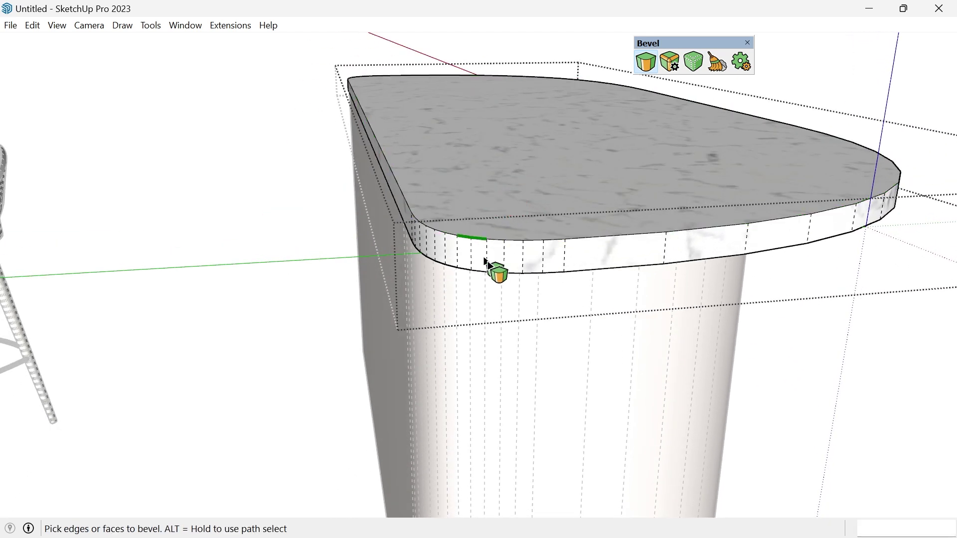
# Bevel the marble top's upper edge loop, set it to 12s segments, and review the bar.
pyautogui.click(488, 230)
pyautogui.press('Return')
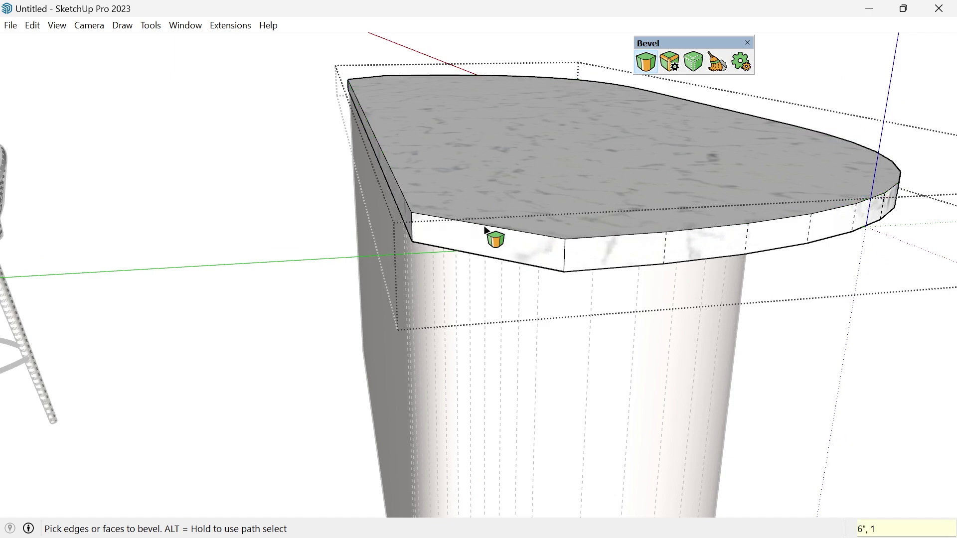
pyautogui.moveTo(495, 231); pyautogui.dragTo(706, 195, button='middle')
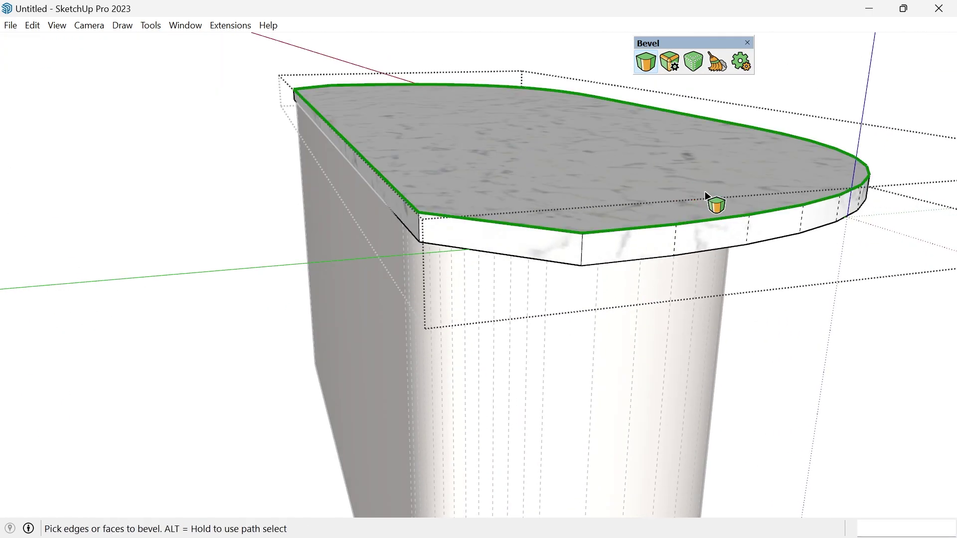
pyautogui.write('12s')
pyautogui.press('Return')
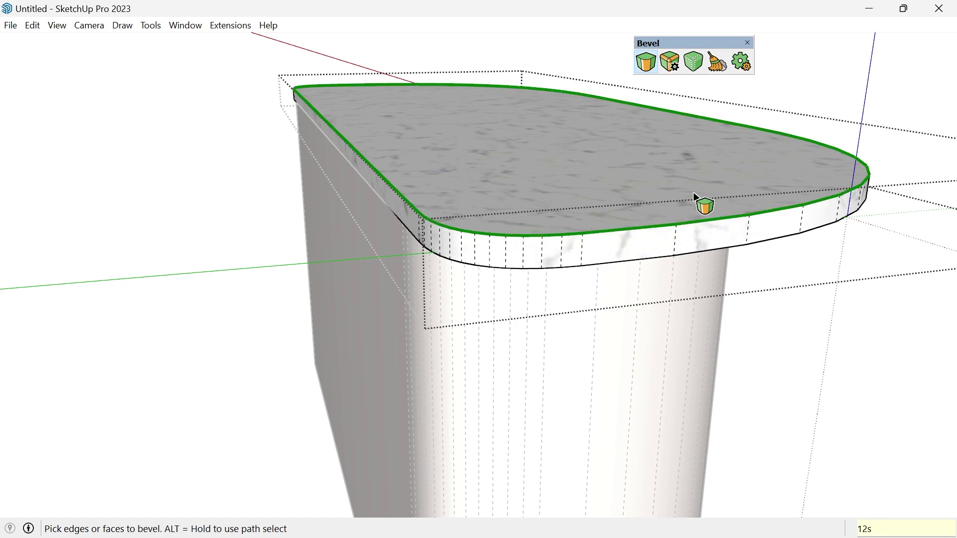
pyautogui.moveTo(688, 229); pyautogui.dragTo(487, 239, button='middle')
pyautogui.scroll(-6, 498, 239)
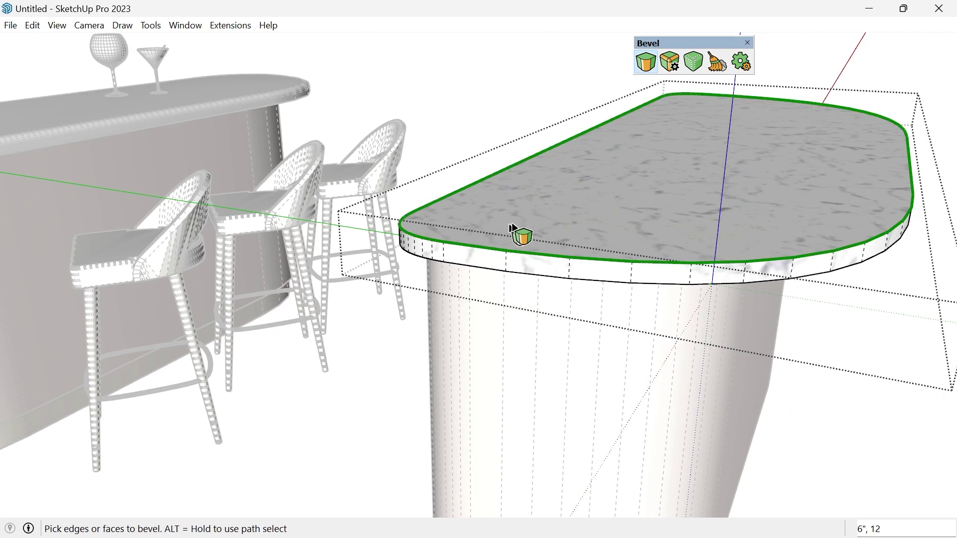
pyautogui.moveTo(662, 229); pyautogui.dragTo(487, 204, button='middle')
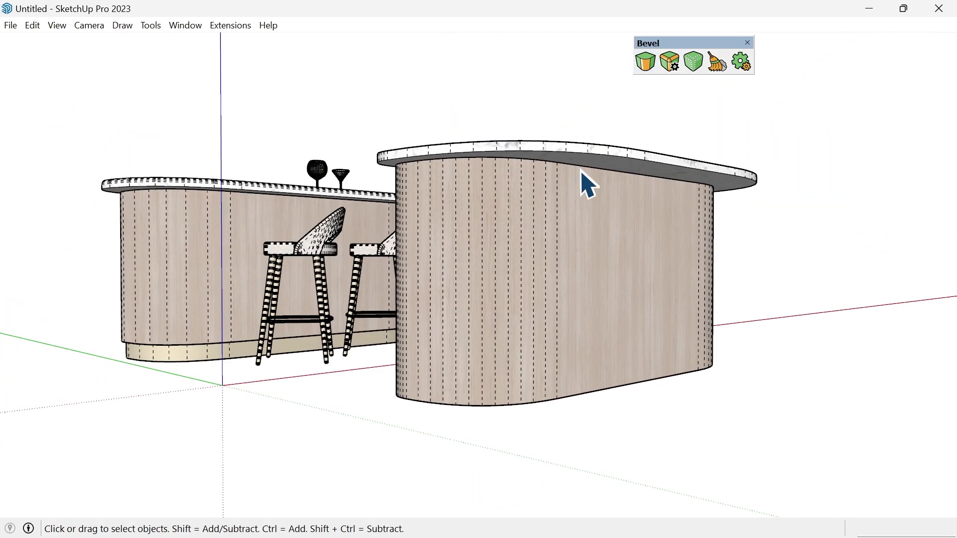
pyautogui.moveTo(585, 182); pyautogui.dragTo(601, 164, button='middle')
# Extend the right counter's bottom face and offset its outline inward.
pyautogui.press('p')
pyautogui.click(583, 363)
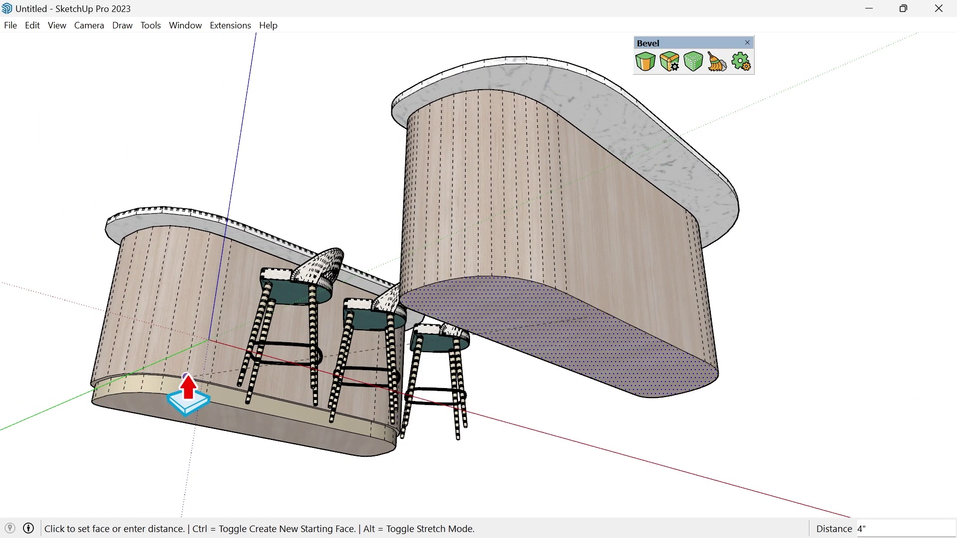
pyautogui.click(189, 394)
pyautogui.press('f')
pyautogui.click(565, 305)
pyautogui.click(569, 295)
pyautogui.click(567, 305)
# Push the inset base face 4 inches to form a recessed plinth.
pyautogui.press('p')
pyautogui.click(504, 320)
pyautogui.write('4')
pyautogui.press('Return')
# Turn off View > Hidden Geometry and check the smooth counters from below and the side.
pyautogui.click(57, 25)
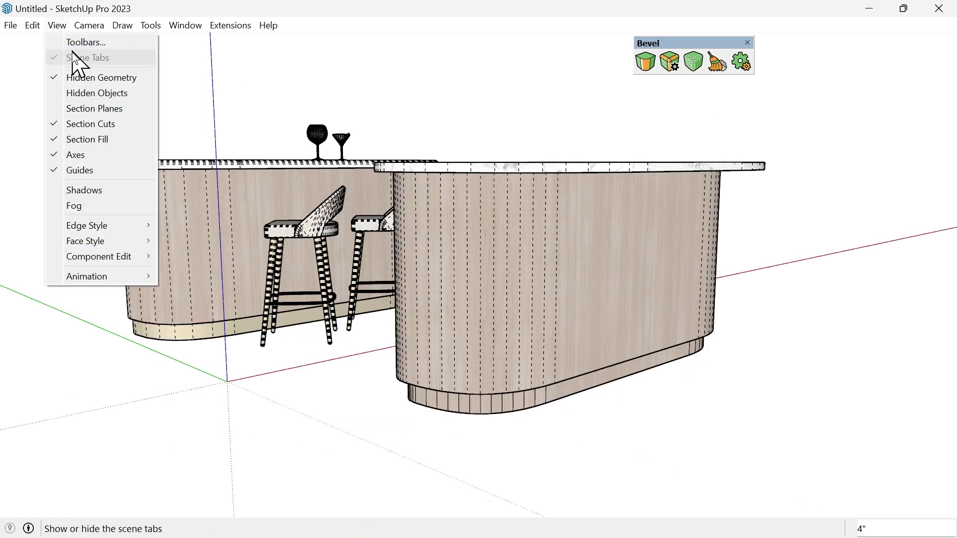
pyautogui.click(81, 76)
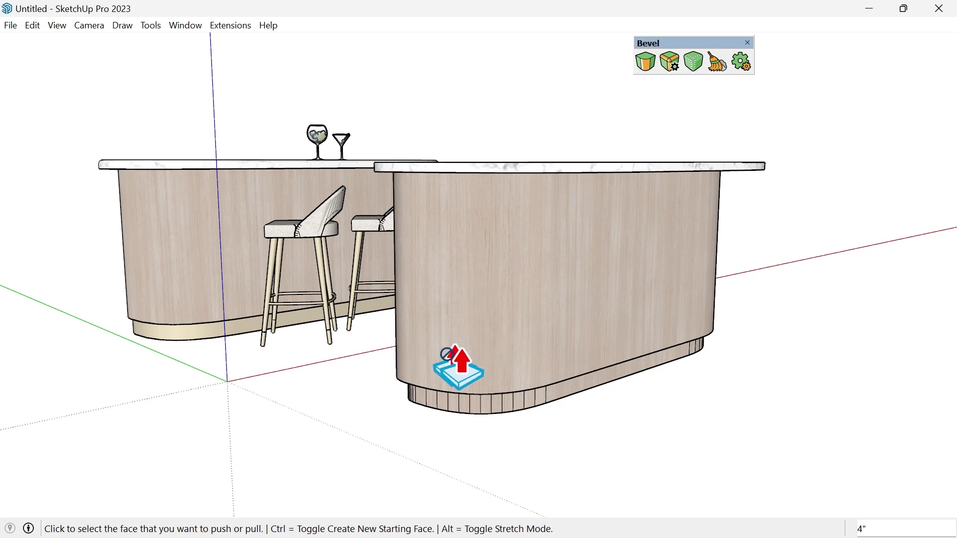
pyautogui.moveTo(523, 396); pyautogui.dragTo(570, 145, button='middle')
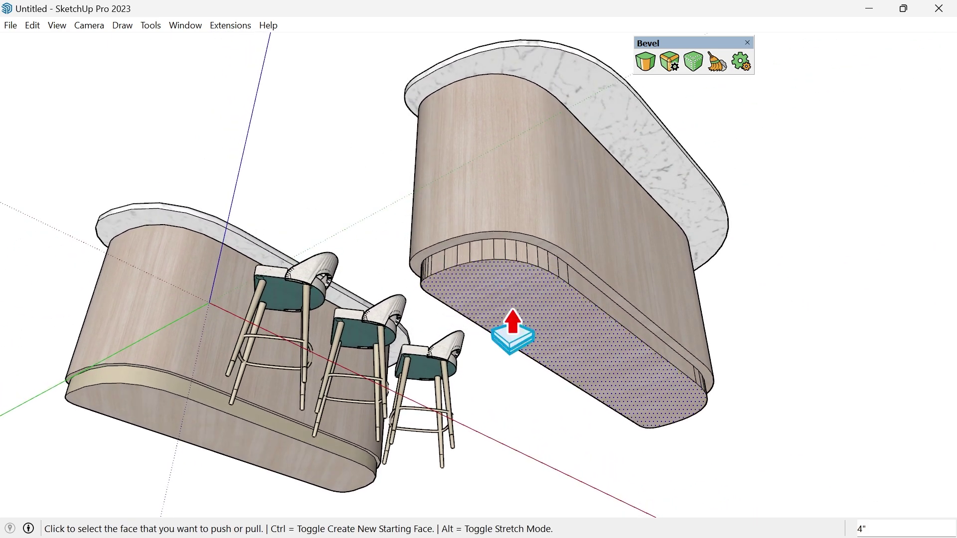
pyautogui.moveTo(434, 299); pyautogui.dragTo(546, 402, button='middle')
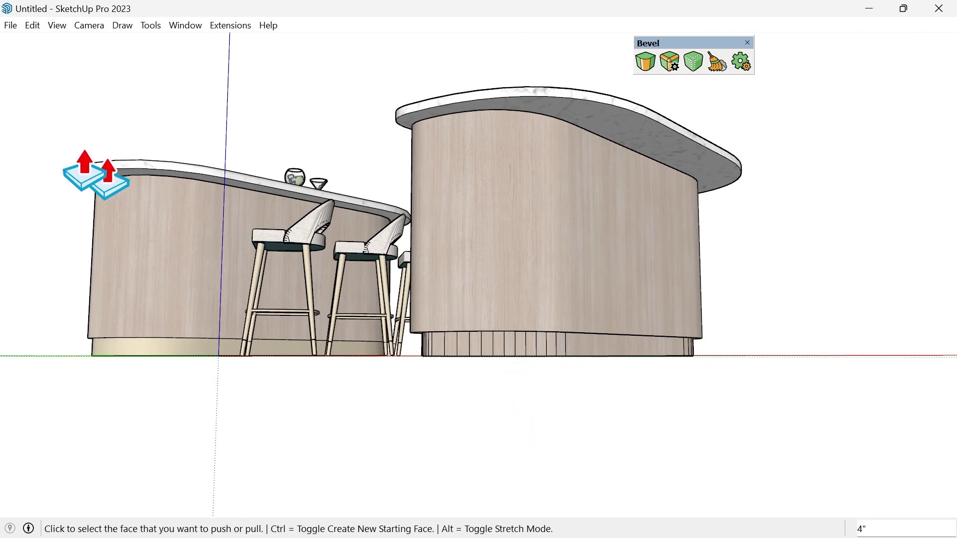
pyautogui.moveTo(432, 127); pyautogui.dragTo(552, 214, button='middle')
# Select all of the right counter's connected geometry and auto-soften its edges.
pyautogui.press('space')
pyautogui.click(613, 284)
pyautogui.doubleClick(612, 283)
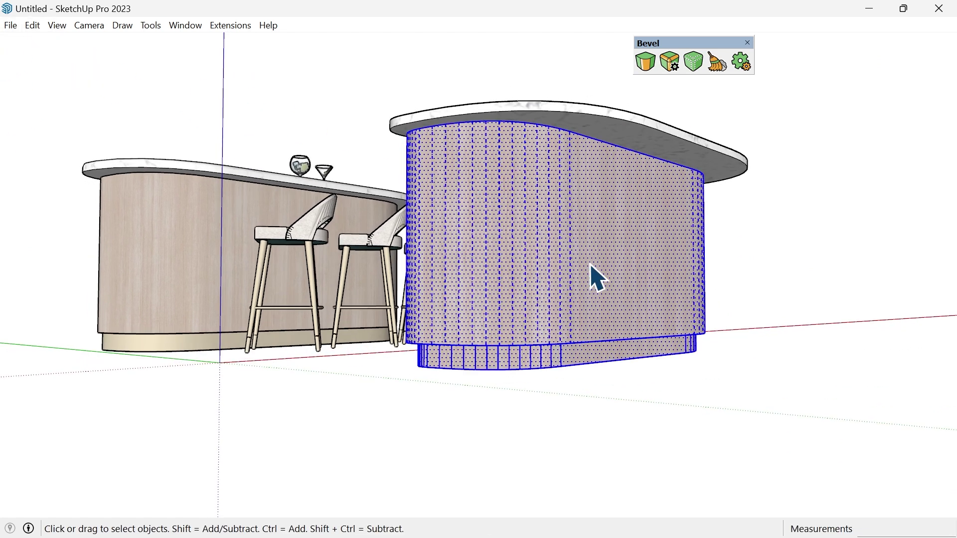
pyautogui.click(694, 61)
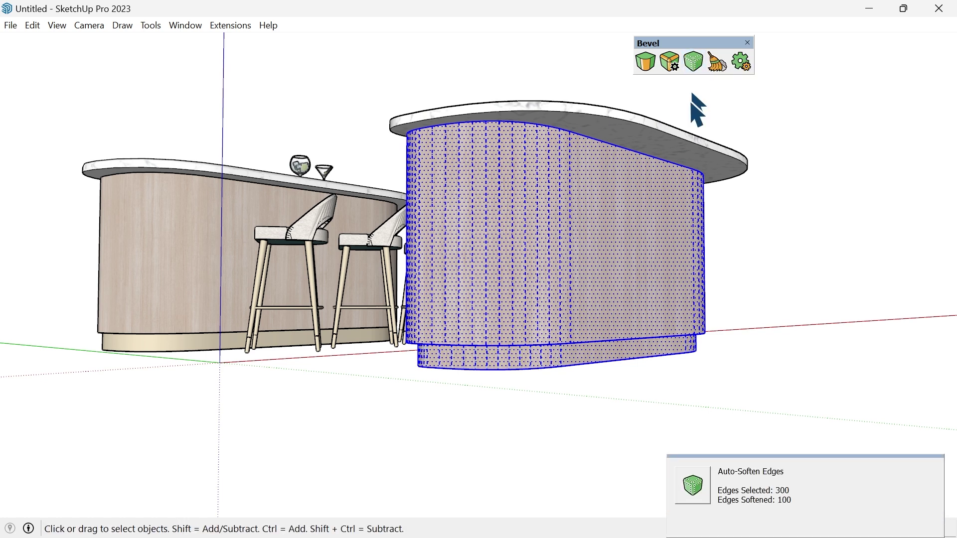
pyautogui.click(562, 401)
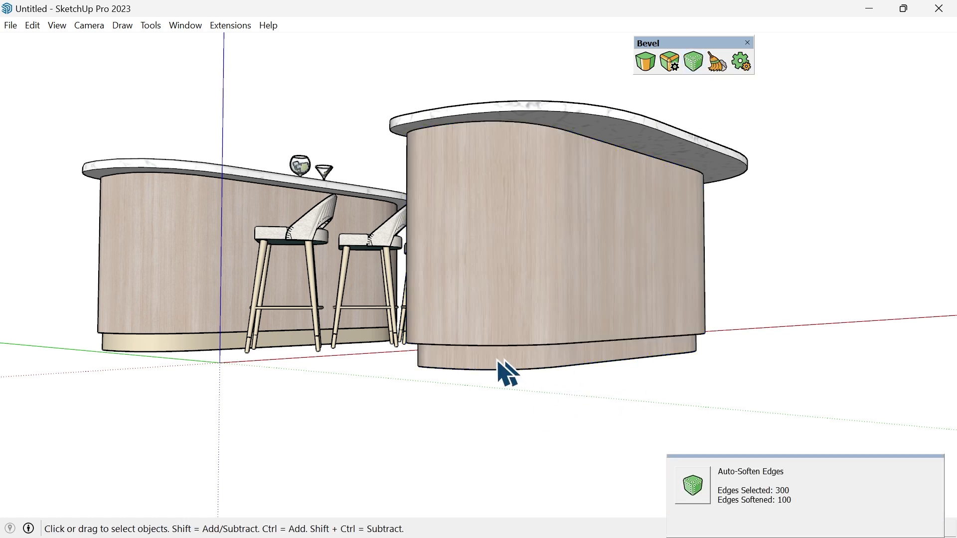
pyautogui.moveTo(581, 357); pyautogui.dragTo(552, 338, button='middle')
pyautogui.middleClick(250, 359)
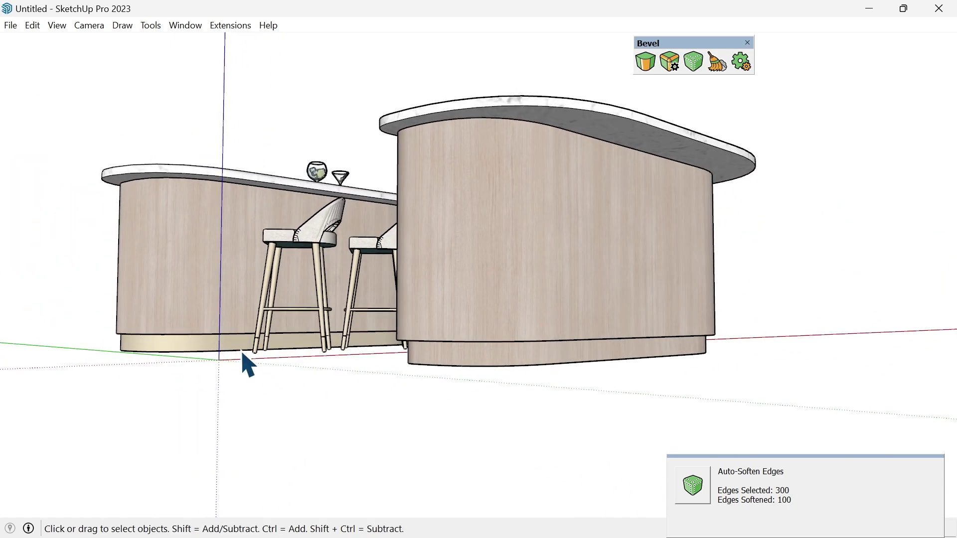
# Sample bronze from the left plinth and paint the right counter's plinth with it.
pyautogui.press('b')
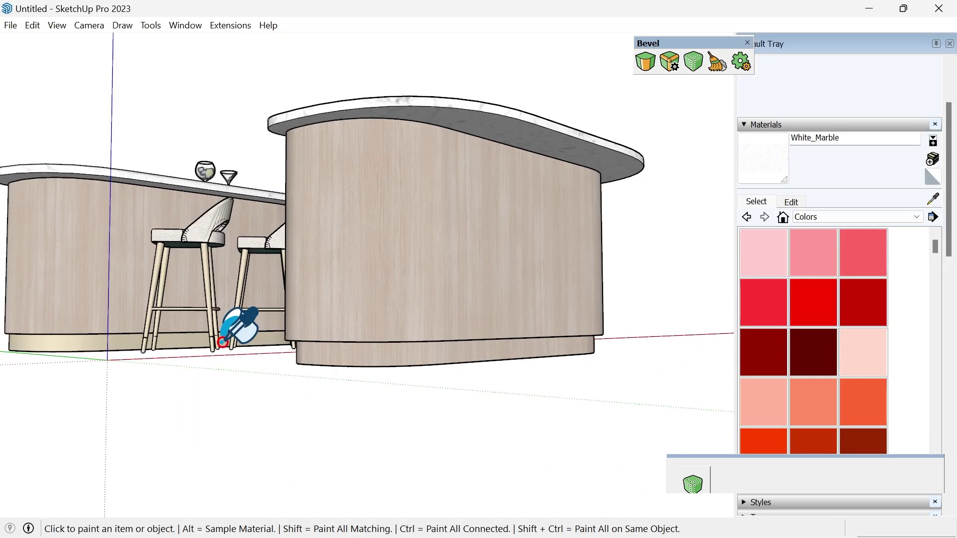
pyautogui.press('alt')
pyautogui.keyDown('alt'); pyautogui.click(108, 345); pyautogui.keyUp('alt')
pyautogui.click(429, 354)
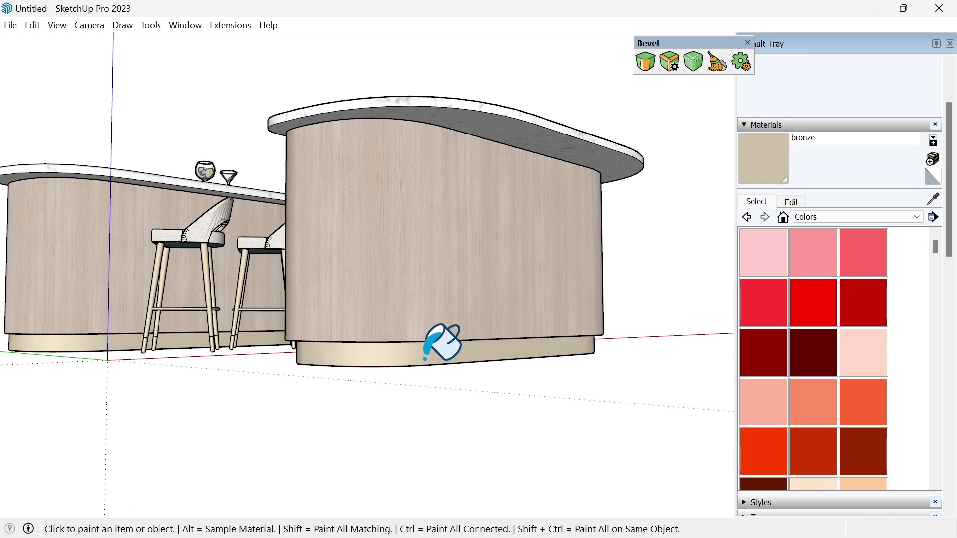
pyautogui.moveTo(481, 261)
pyautogui.mouseDown(button='middle')
pyautogui.moveTo(445, 354)
pyautogui.moveTo(455, 367)
pyautogui.mouseUp(button='middle')
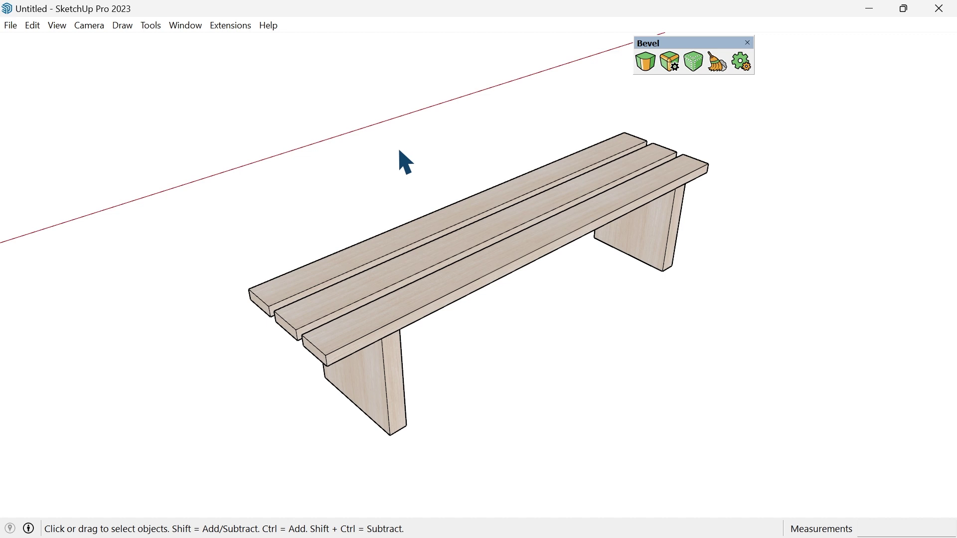
# Zoom in on the bench, enter its group, and select the front seat slat.
pyautogui.scroll(5, 406, 162)
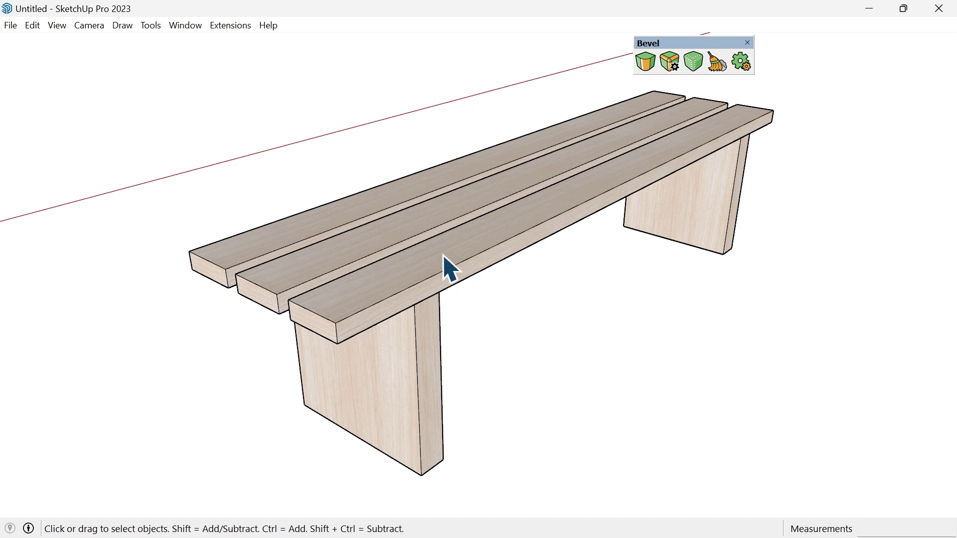
pyautogui.doubleClick(451, 269)
pyautogui.click(441, 276)
pyautogui.moveTo(441, 277); pyautogui.dragTo(566, 193, button='middle')
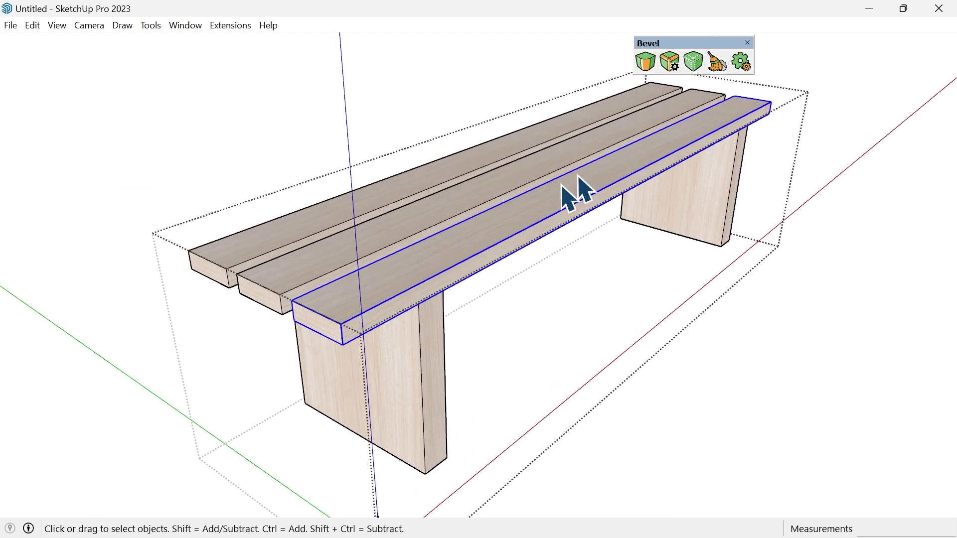
# Add a 4-segment, 0.71" Live Bevel to the seat slats, comparing Proxy and keeping Show: BEVEL.
pyautogui.click(677, 70)
pyautogui.moveTo(201, 90); pyautogui.dragTo(176, 79)
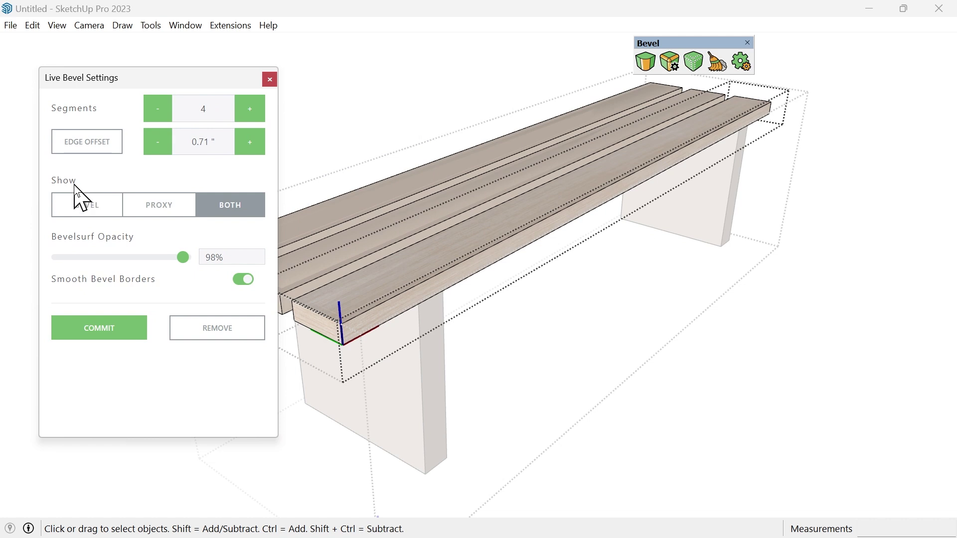
pyautogui.click(87, 209)
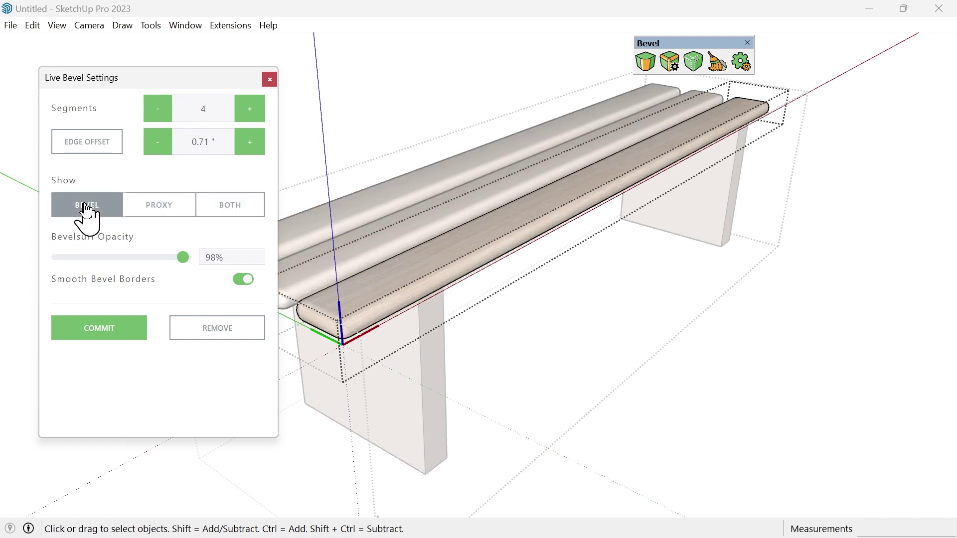
pyautogui.click(139, 209)
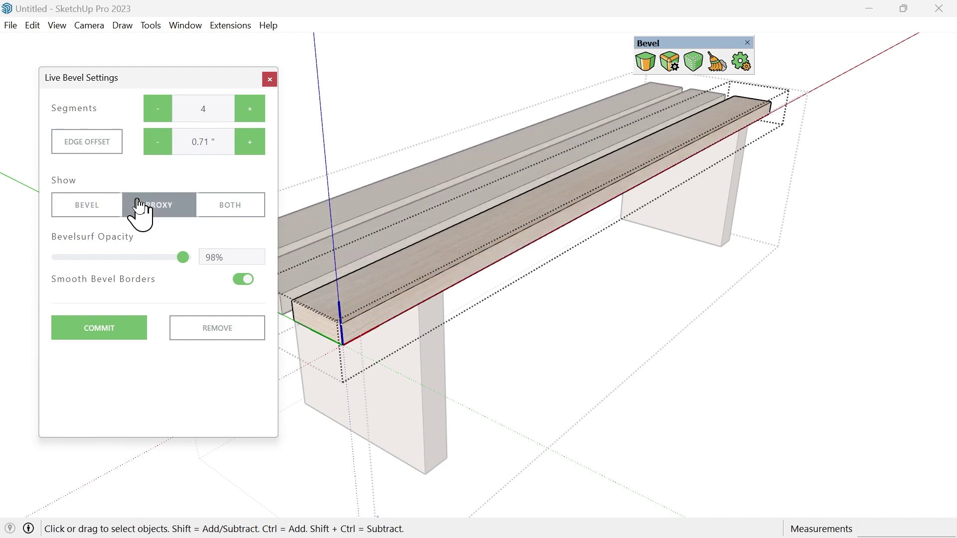
pyautogui.click(86, 205)
pyautogui.click(163, 210)
pyautogui.click(86, 210)
pyautogui.click(145, 209)
pyautogui.click(101, 211)
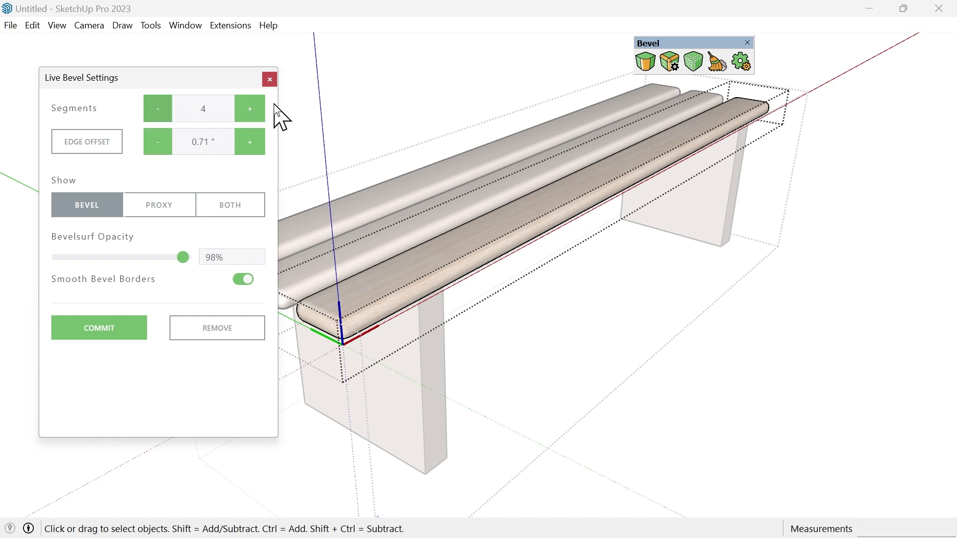
# Drop the bevel to one segment and set the Edge Offset to 0.25".
pyautogui.click(158, 118)
pyautogui.click(159, 118)
pyautogui.click(158, 118)
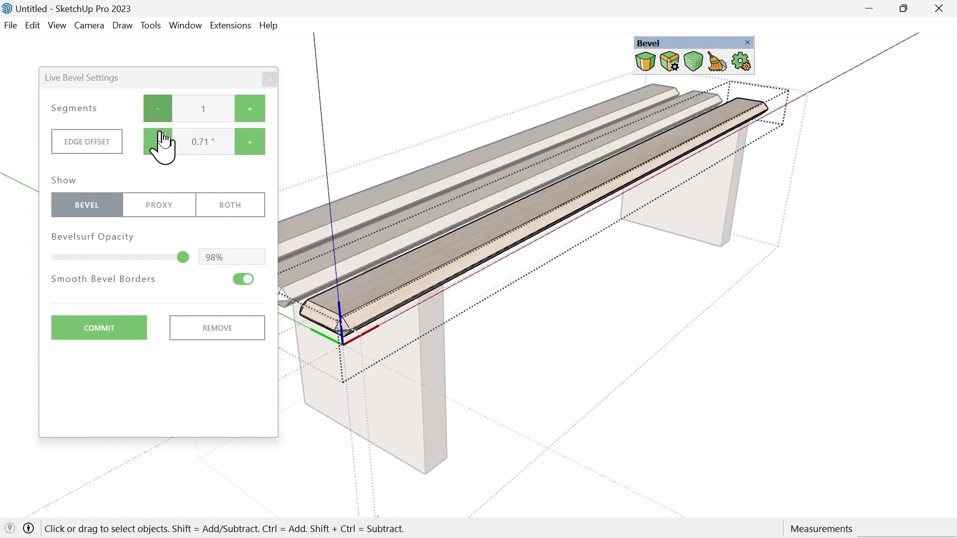
pyautogui.click(200, 141)
pyautogui.write('0.25')
pyautogui.press('Return')
pyautogui.scroll(6, 342, 334)
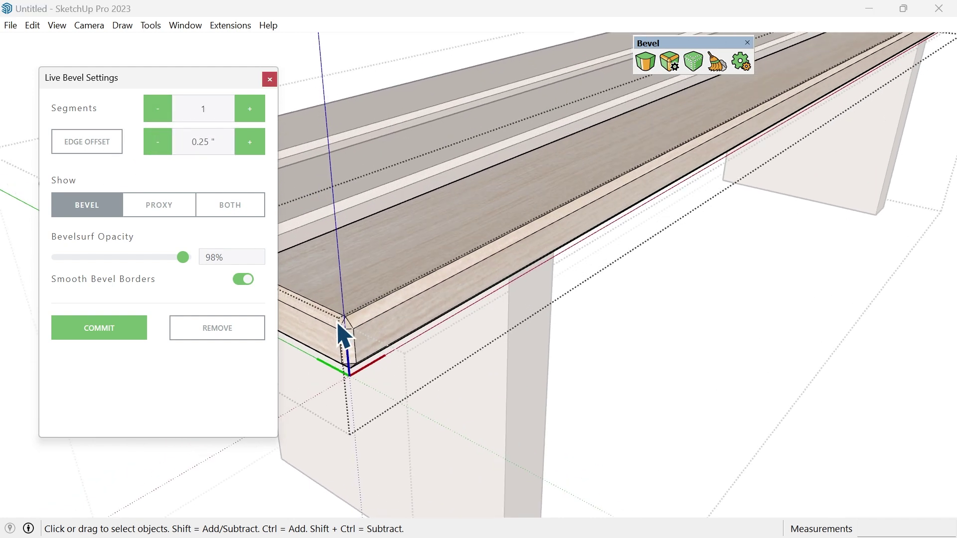
pyautogui.scroll(-5, 339, 349)
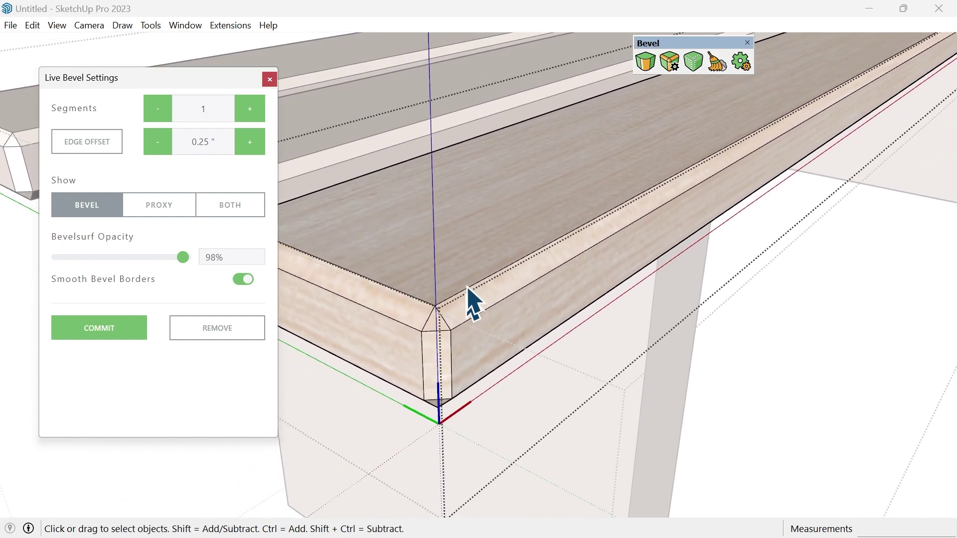
pyautogui.scroll(-4, 458, 319)
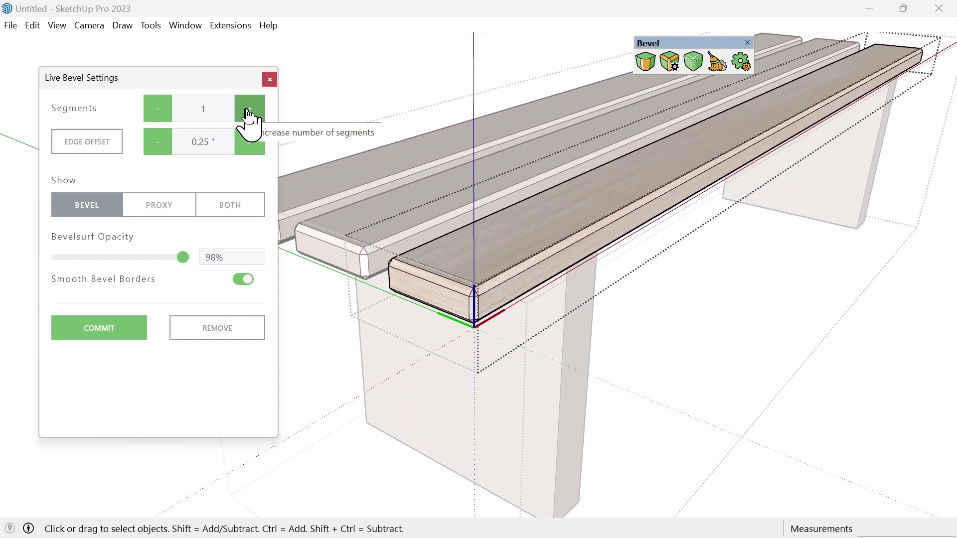
# Try bevel segment counts up to 10, then return to 4 segments.
pyautogui.click(249, 109)
pyautogui.click(250, 110)
pyautogui.click(247, 110)
pyautogui.click(247, 111)
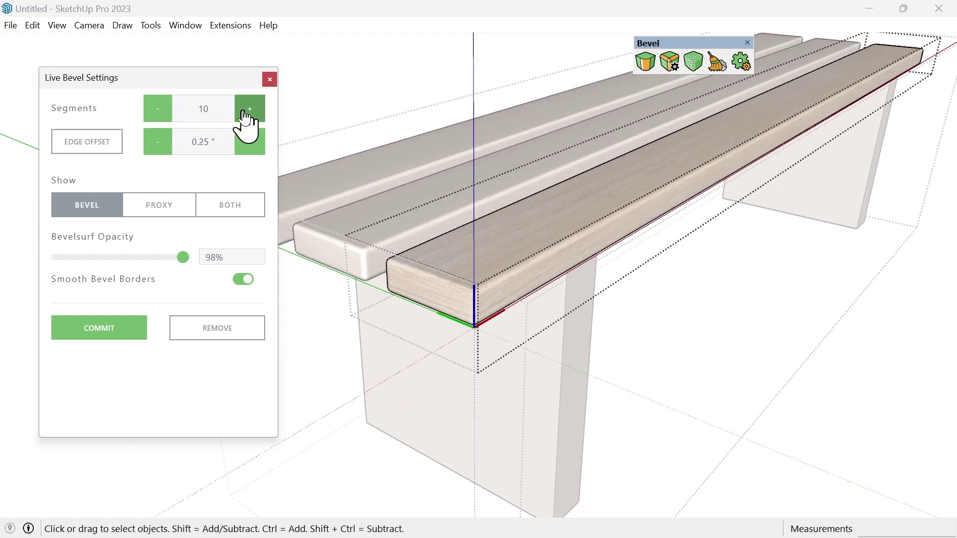
pyautogui.click(152, 112)
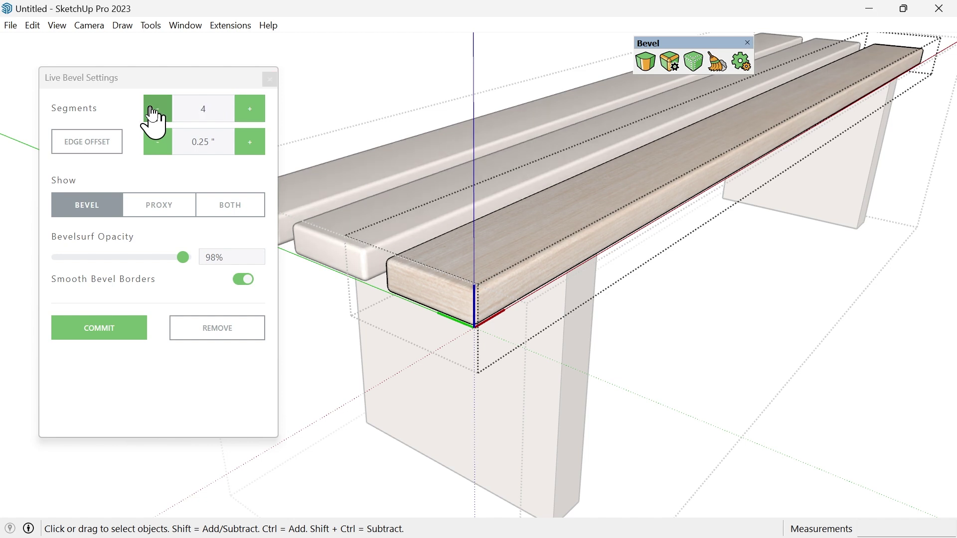
pyautogui.click(152, 111)
pyautogui.click(249, 112)
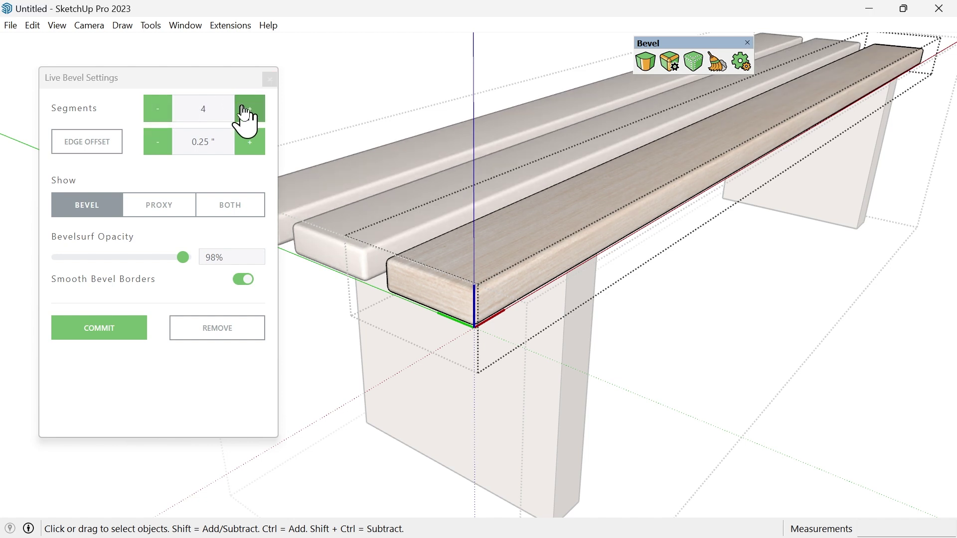
# Turn on Hidden Geometry to inspect the bevel faces.
pyautogui.click(57, 26)
pyautogui.click(70, 76)
pyautogui.scroll(5, 503, 317)
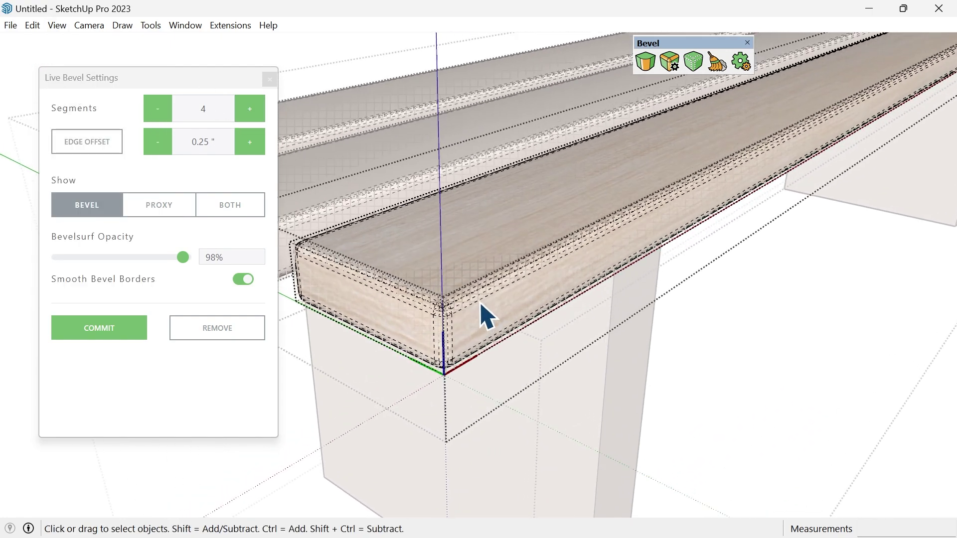
pyautogui.scroll(4, 481, 306)
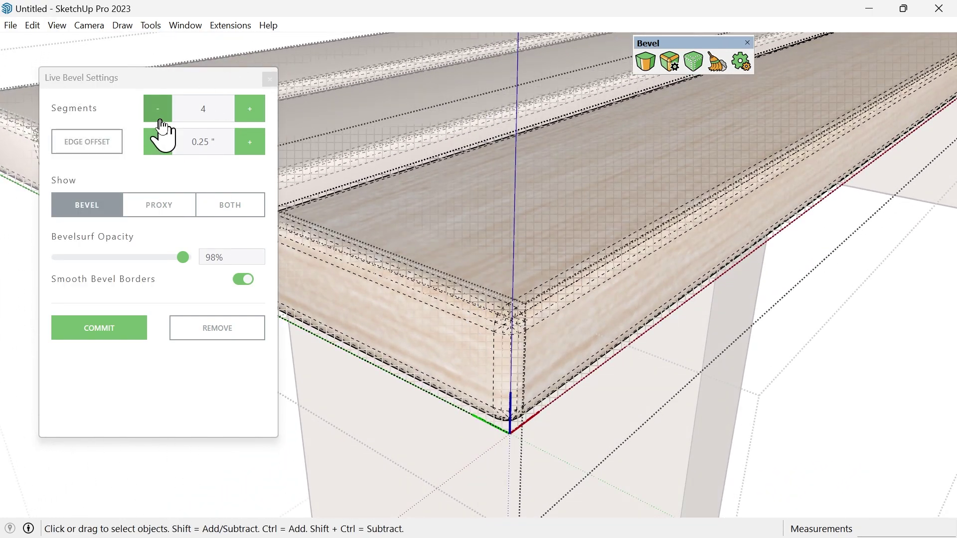
# Compare 2 to 6 bevel segments and settle on 4.
pyautogui.click(161, 120)
pyautogui.click(160, 120)
pyautogui.click(243, 122)
pyautogui.click(243, 122)
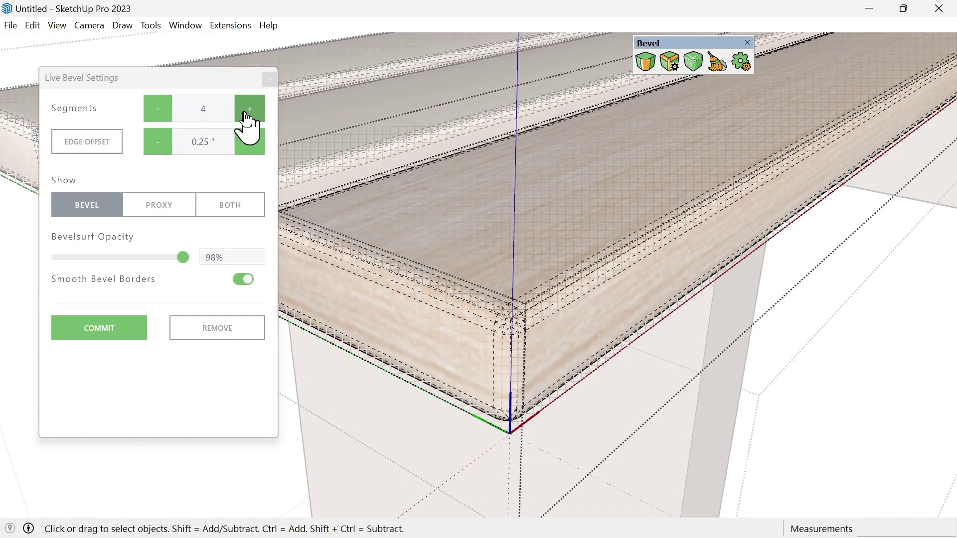
pyautogui.click(243, 123)
pyautogui.click(243, 122)
pyautogui.click(154, 122)
pyautogui.click(154, 122)
pyautogui.scroll(-5, 474, 239)
pyautogui.scroll(2, 478, 242)
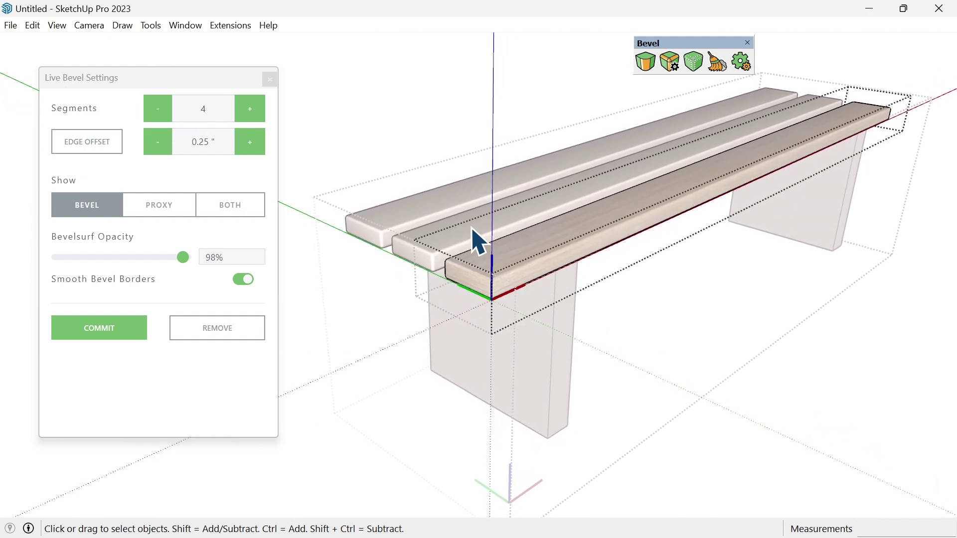
pyautogui.scroll(-3, 476, 242)
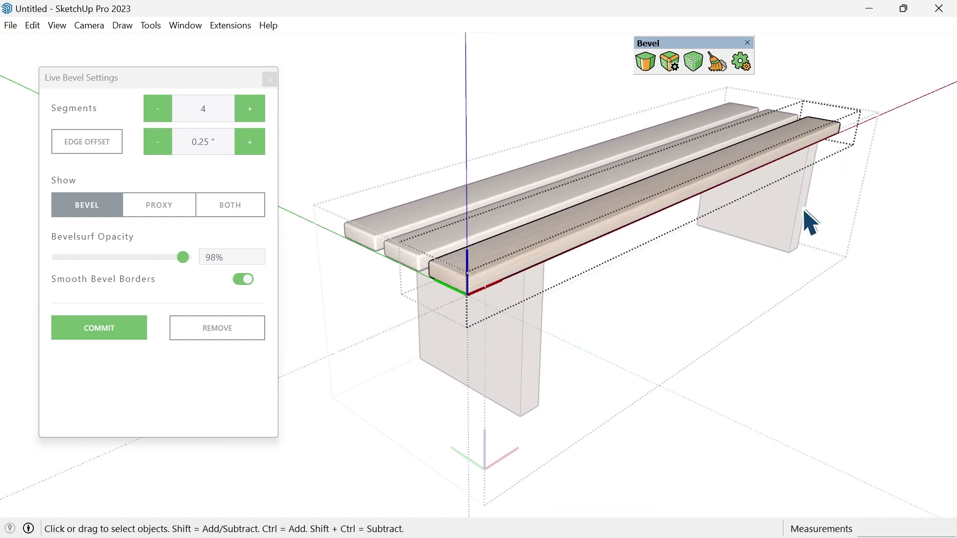
# Switch to Proxy display and Ctrl-copy a slat board 1.5" with Move.
pyautogui.scroll(1, 700, 262)
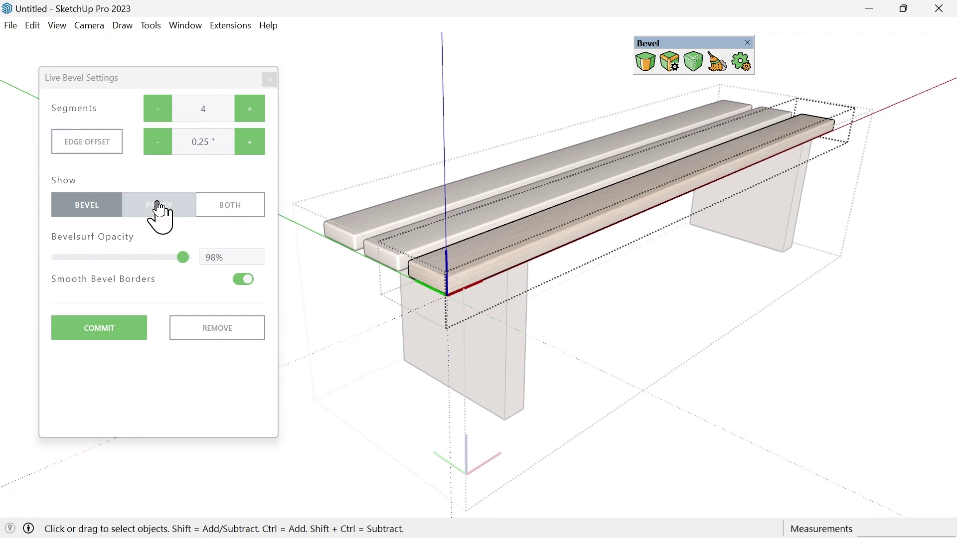
pyautogui.click(160, 216)
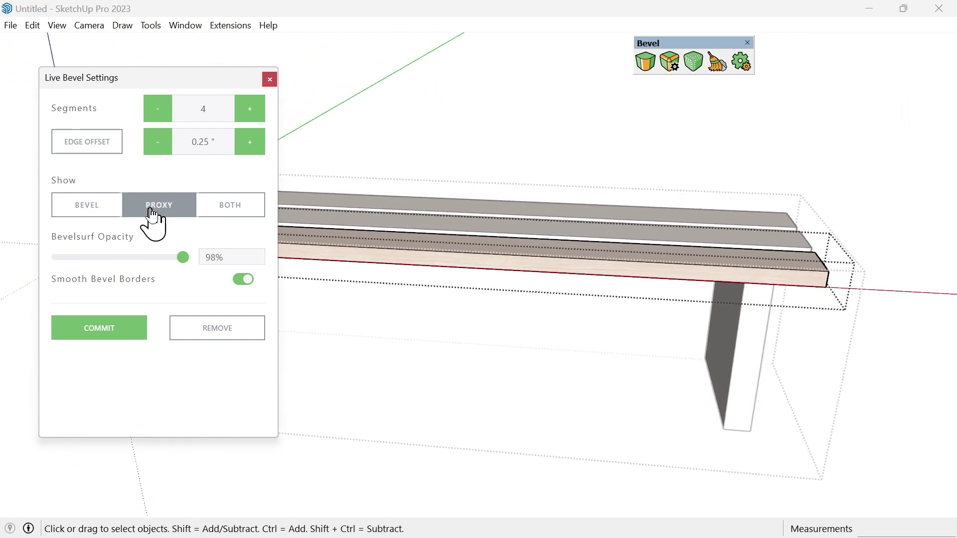
pyautogui.press('m')
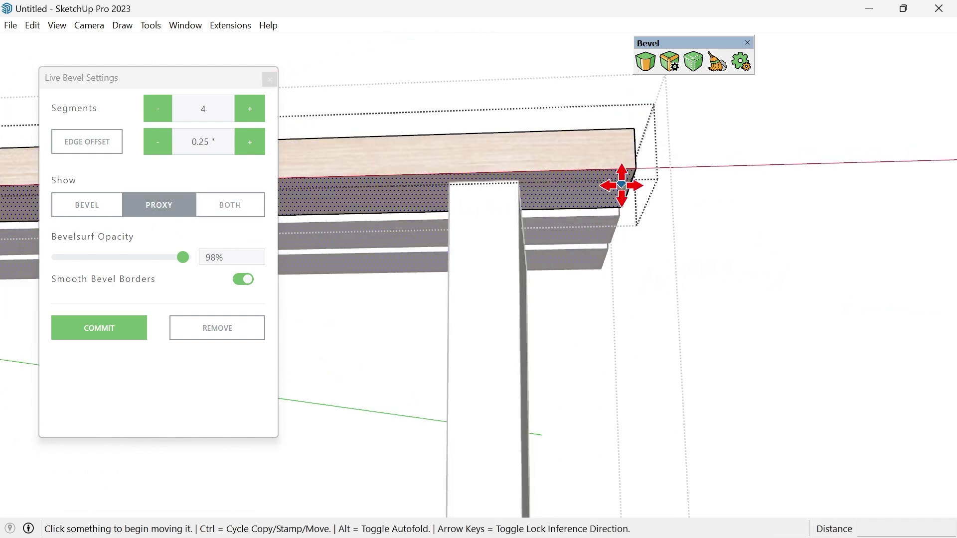
pyautogui.press('ctrl')
pyautogui.click(633, 180)
pyautogui.write('1.5p')
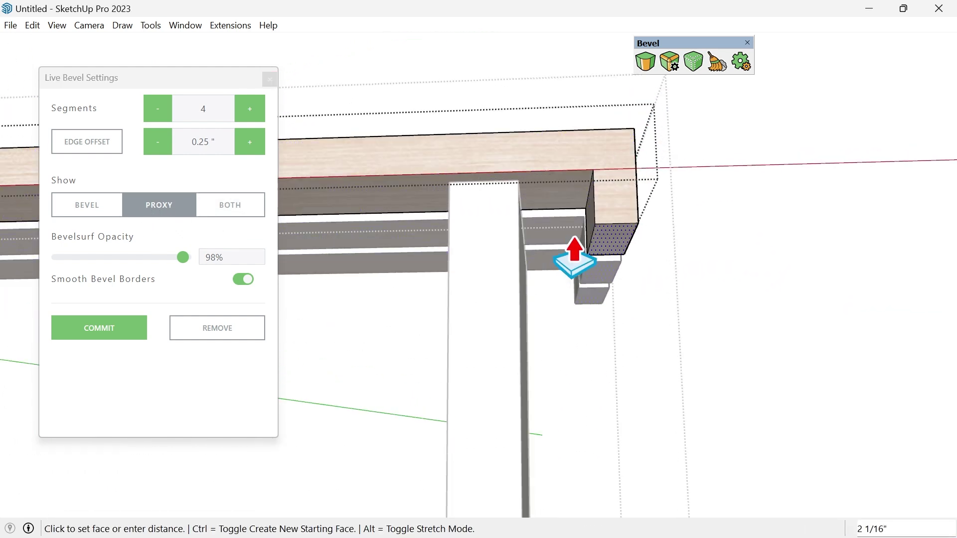
# Push/Pull the slat's end face down into a vertical leg board.
pyautogui.click(607, 198)
pyautogui.scroll(-3, 573, 252)
pyautogui.click(518, 469)
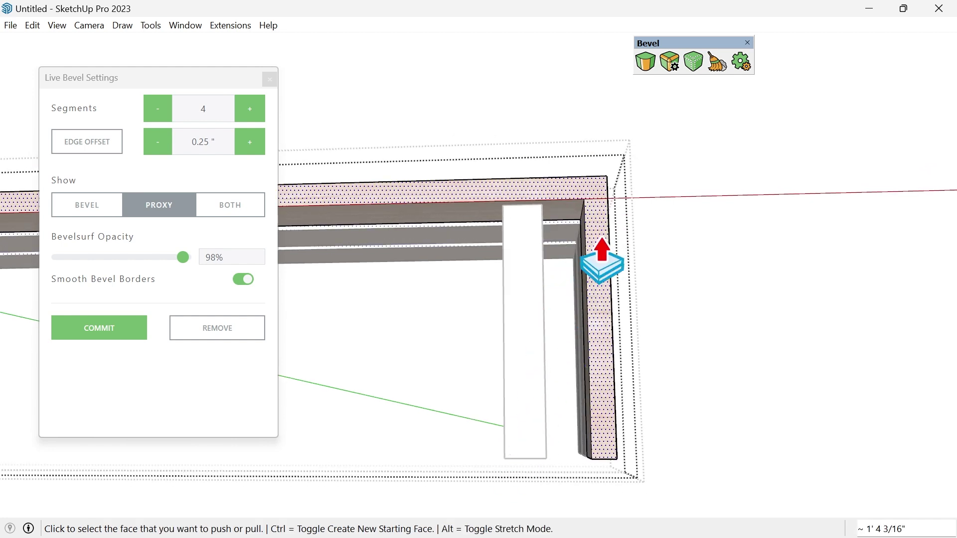
pyautogui.moveTo(605, 249); pyautogui.dragTo(488, 349, button='middle')
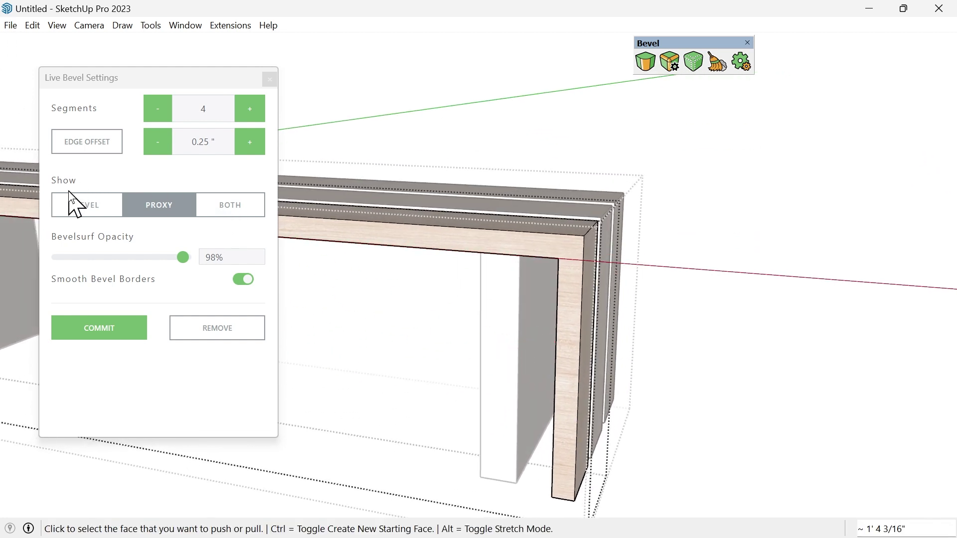
# Compare Bevel and Proxy display on the slats, leaving Proxy shown.
pyautogui.click(81, 207)
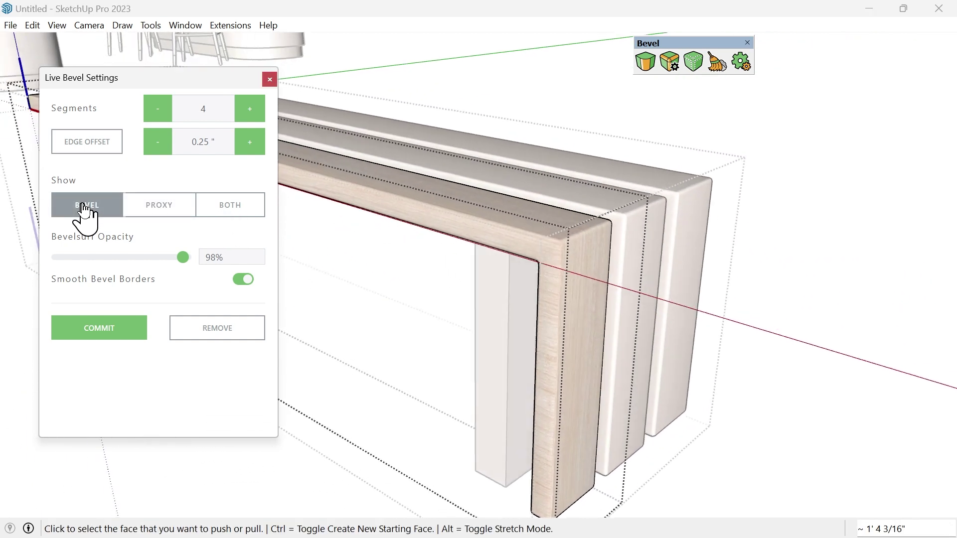
pyautogui.click(129, 206)
pyautogui.click(104, 207)
pyautogui.click(150, 205)
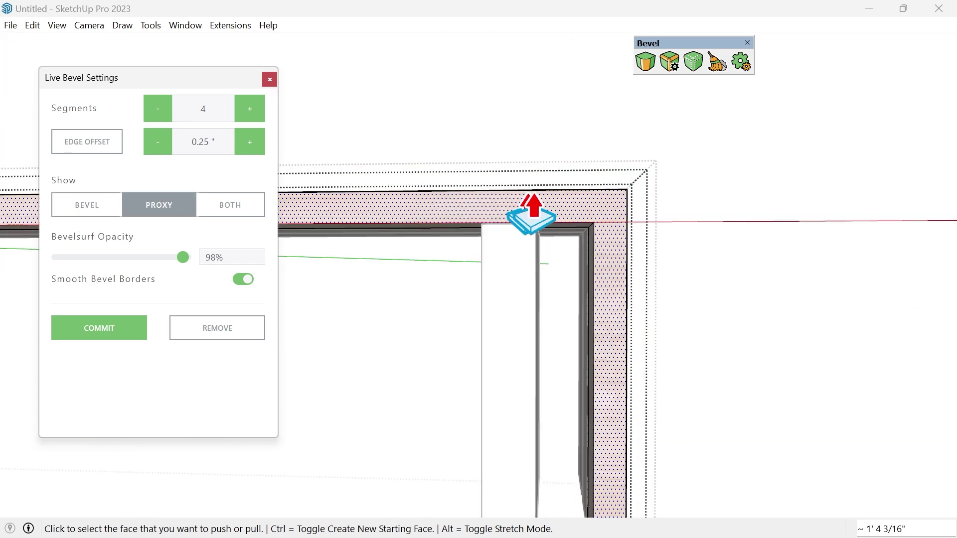
pyautogui.moveTo(532, 214); pyautogui.dragTo(636, 186, button='middle')
pyautogui.press('space')
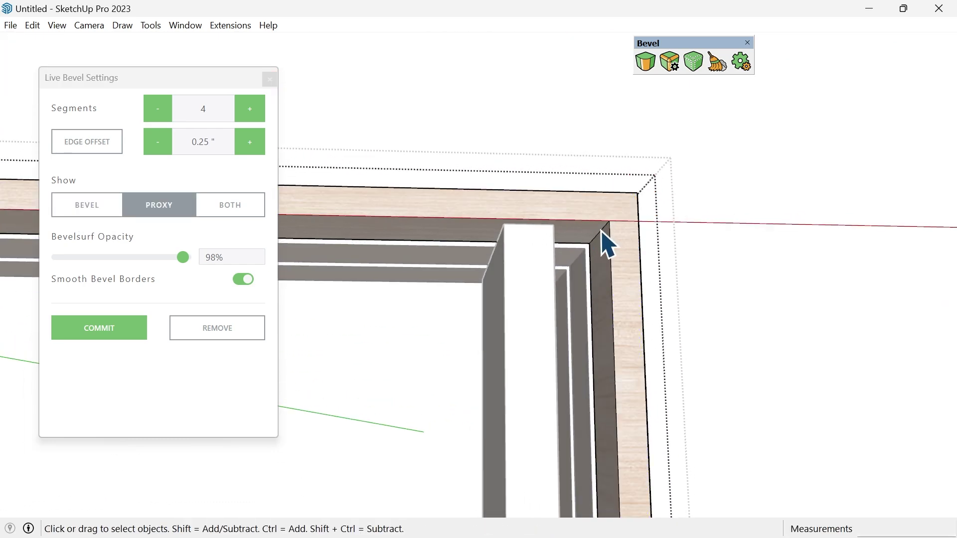
pyautogui.moveTo(604, 235); pyautogui.dragTo(650, 277, button='middle')
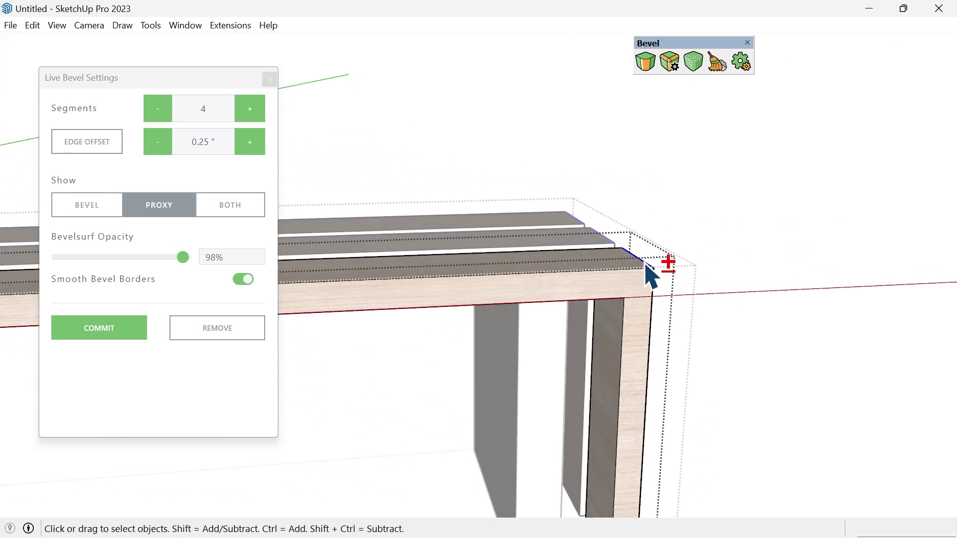
# Bevel the inner seat-to-leg corner edge with a 6", 12-segment rounded curve.
pyautogui.click(643, 63)
pyautogui.click(623, 298)
pyautogui.press('space')
pyautogui.moveTo(623, 298); pyautogui.dragTo(600, 179, button='middle')
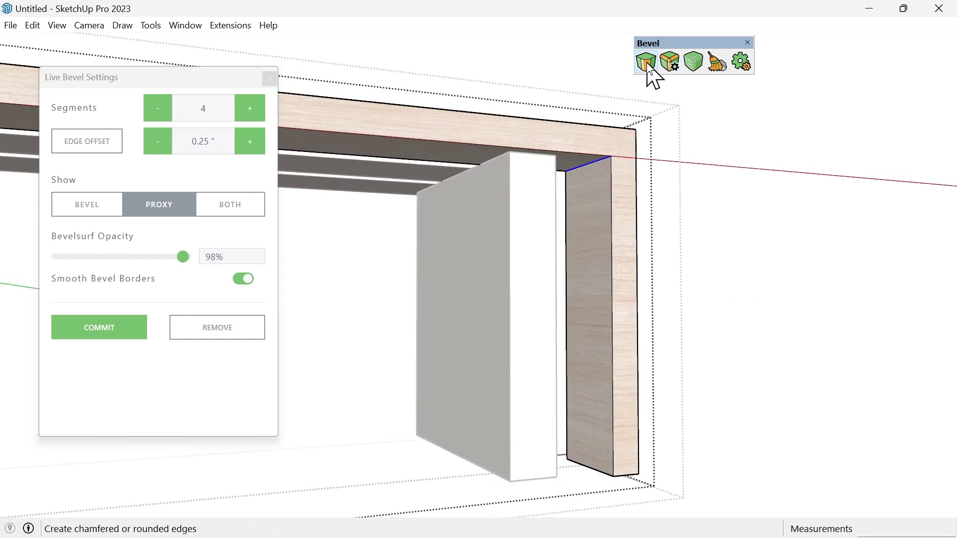
pyautogui.click(646, 62)
pyautogui.click(610, 157)
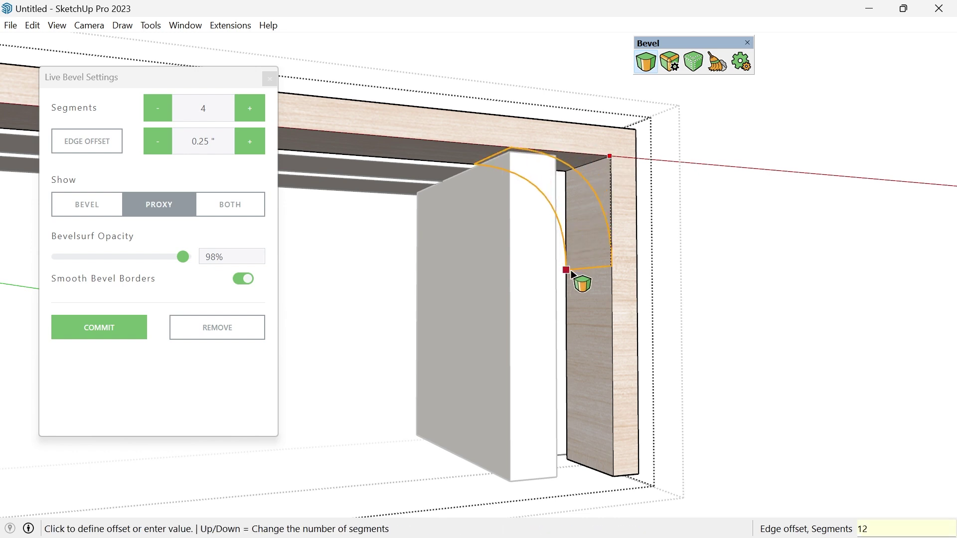
pyautogui.click(571, 271)
pyautogui.write('6')
pyautogui.press('Return')
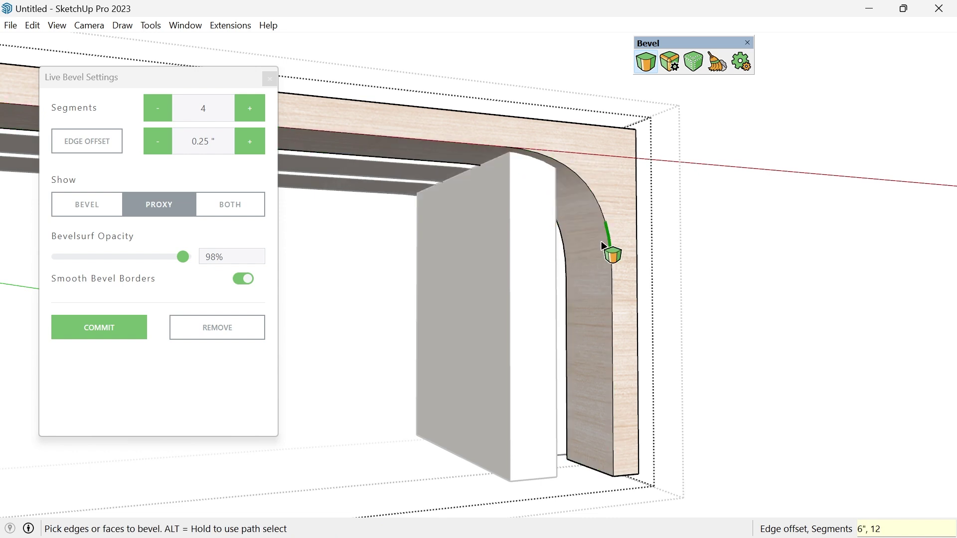
pyautogui.moveTo(607, 252); pyautogui.dragTo(582, 400, button='middle')
# Bevel the slats' outer corner edge with a 7 1/2" rounded curve.
pyautogui.click(625, 213)
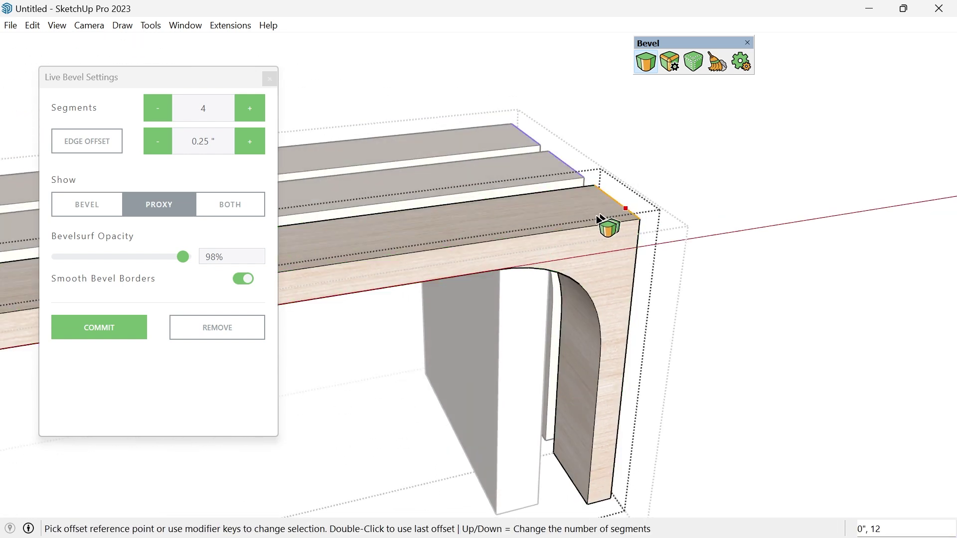
pyautogui.moveTo(551, 218); pyautogui.dragTo(451, 294, button='middle')
pyautogui.press('space')
pyautogui.click(644, 60)
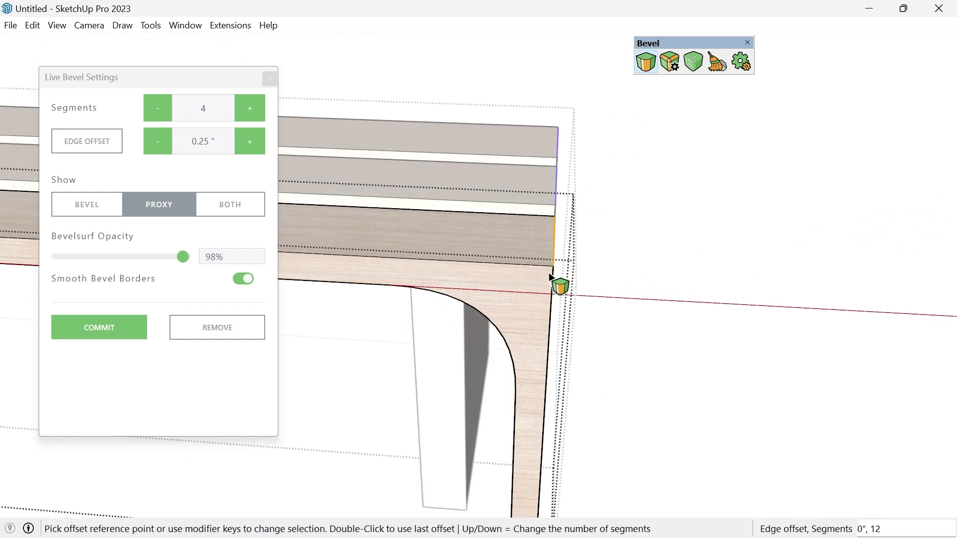
pyautogui.click(548, 251)
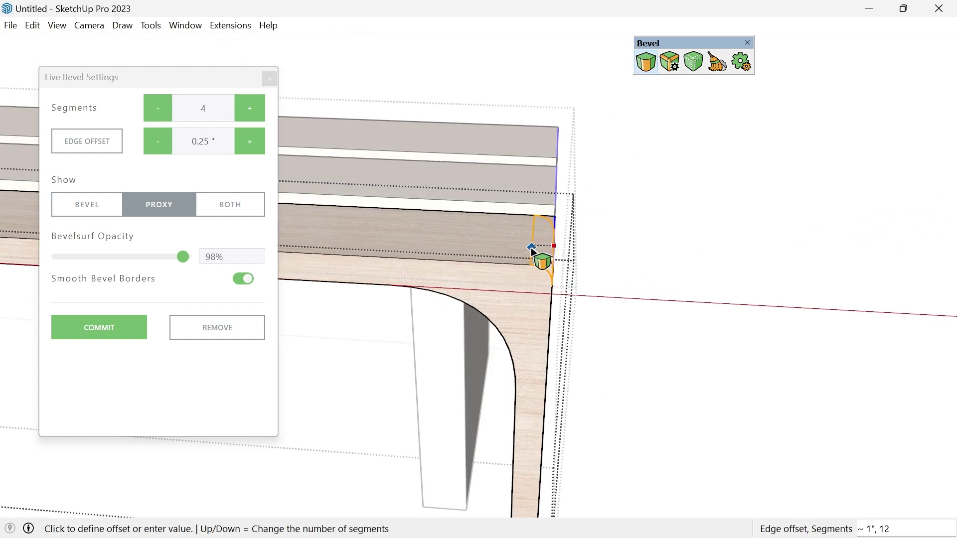
pyautogui.click(392, 287)
pyautogui.click(392, 286)
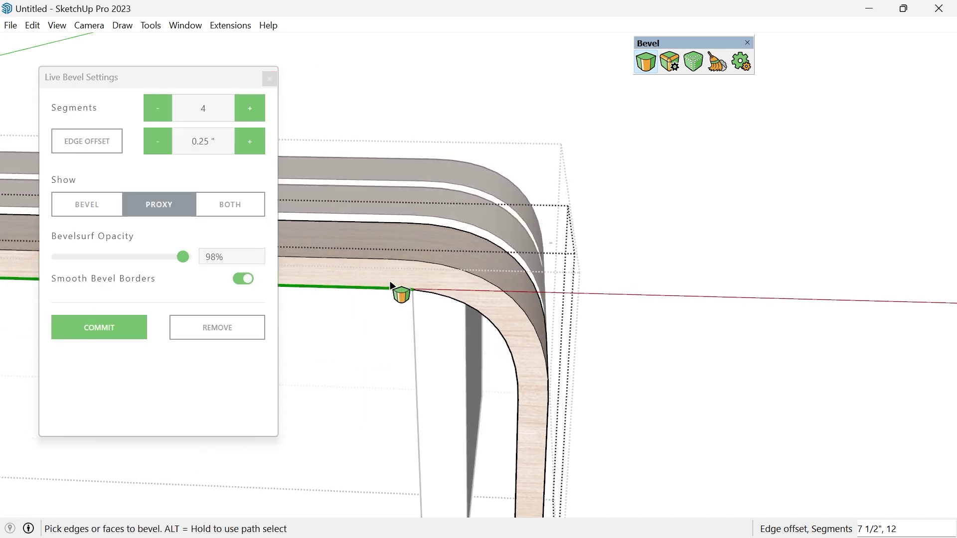
# Set Live Bevel display to Show: BEVEL to see the rounded slats.
pyautogui.moveTo(391, 286); pyautogui.dragTo(487, 310, button='middle')
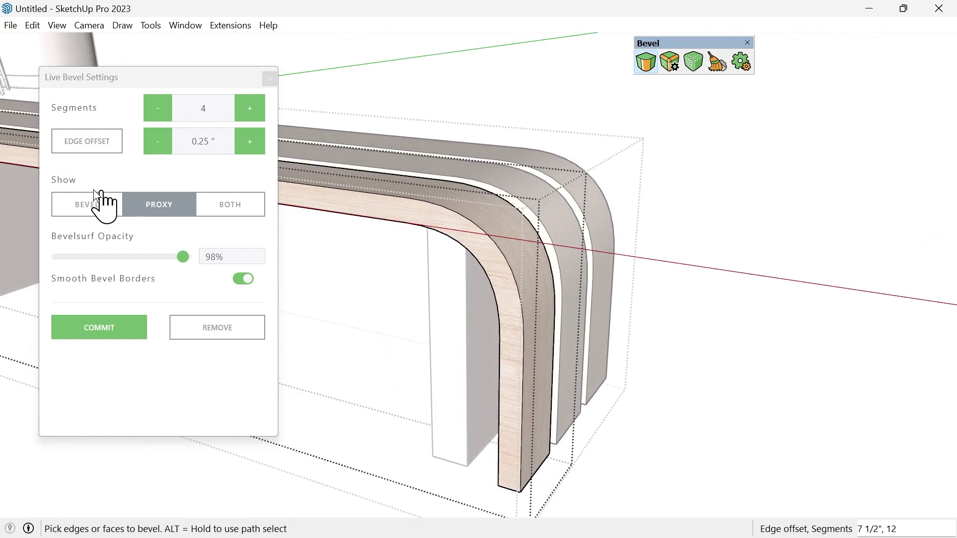
pyautogui.click(84, 213)
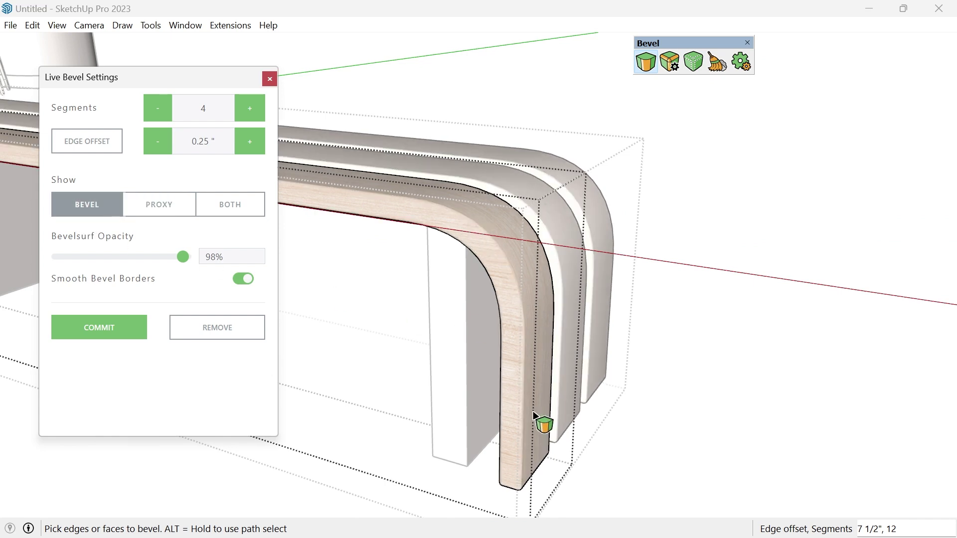
pyautogui.moveTo(535, 414); pyautogui.dragTo(309, 124, button='middle')
# Close Live Bevel Settings and delete the leftover inner leg panel.
pyautogui.click(270, 78)
pyautogui.press('space')
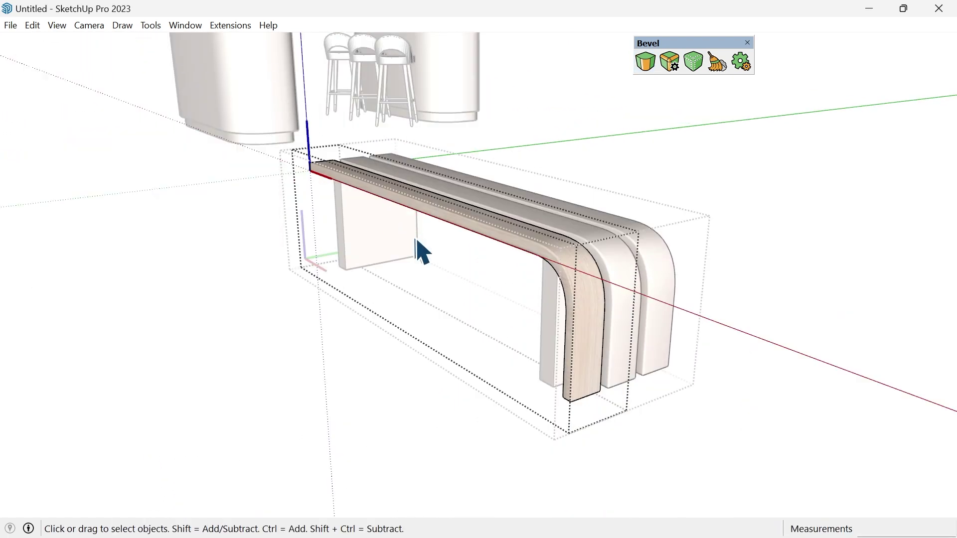
pyautogui.press('Delete')
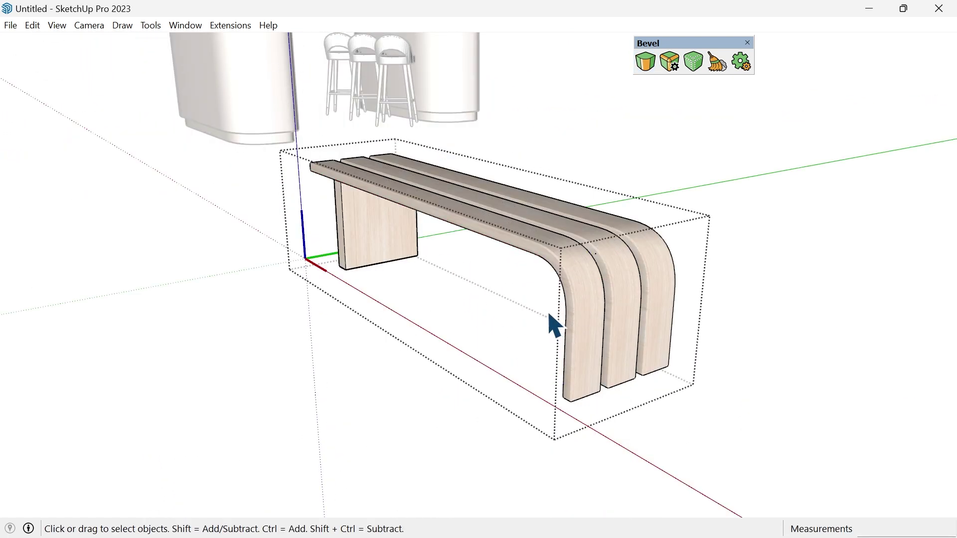
pyautogui.click(550, 316)
pyautogui.scroll(6, 551, 316)
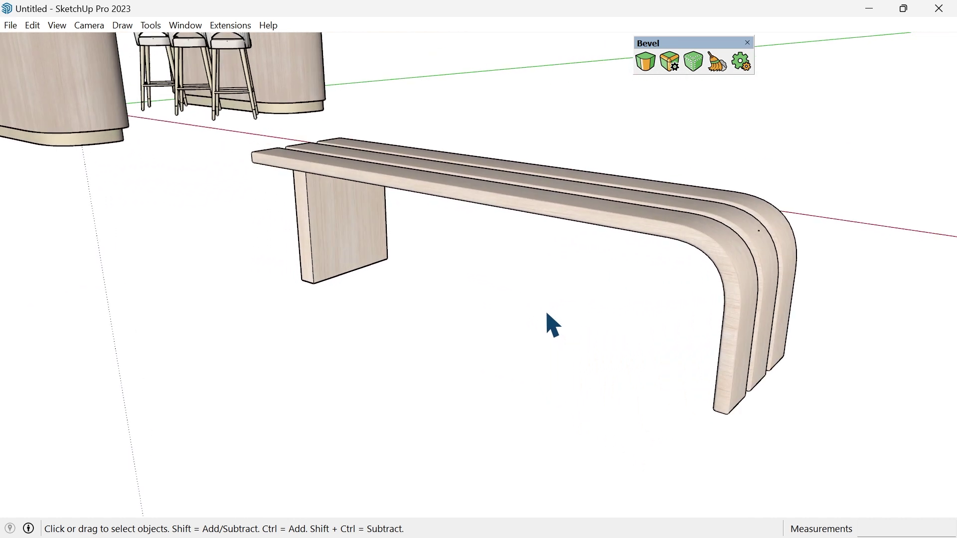
pyautogui.hotkey('shift', 'z')
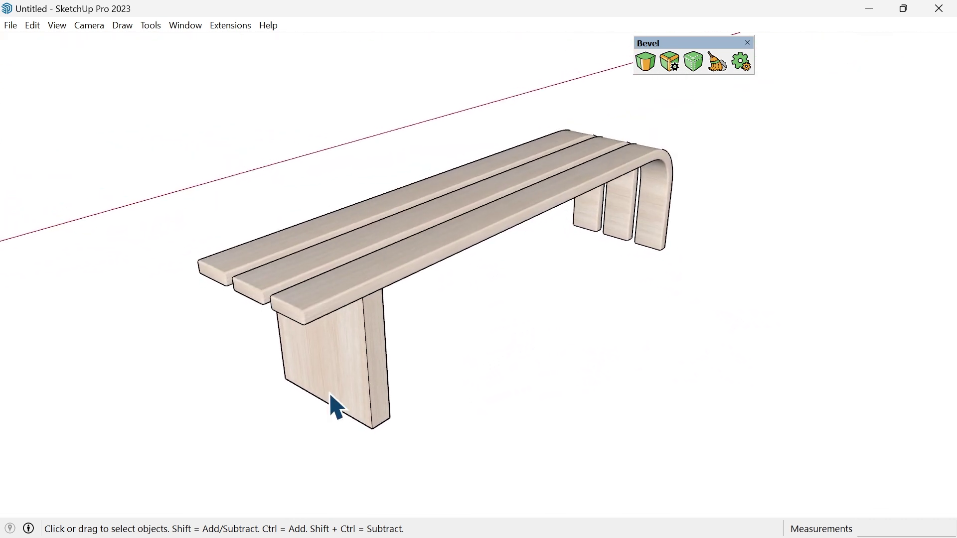
# Open the bench group and select its flat panel leg.
pyautogui.click(332, 394)
pyautogui.doubleClick(344, 382)
pyautogui.click(333, 375)
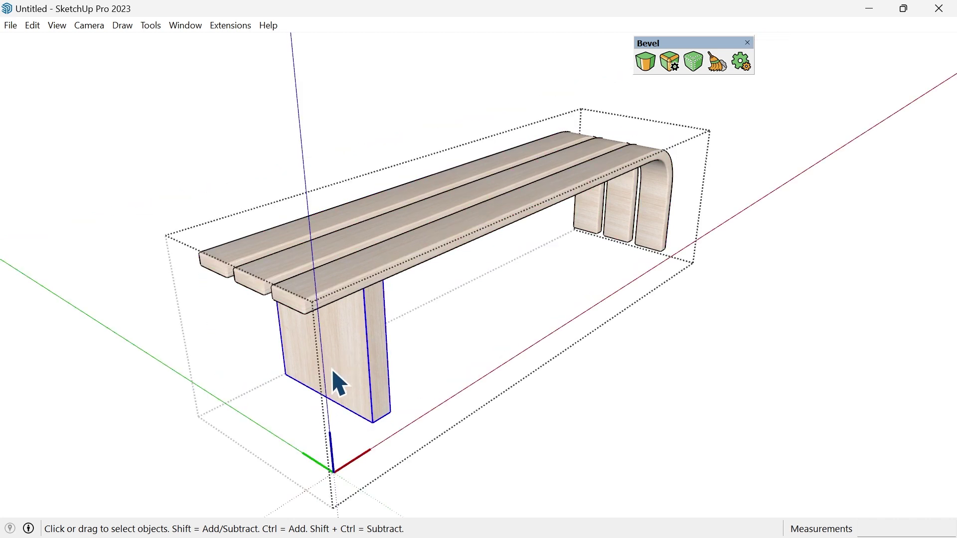
# Add a 4-segment, 0.25" Live Bevel to the bench's flat panel leg.
pyautogui.click(668, 68)
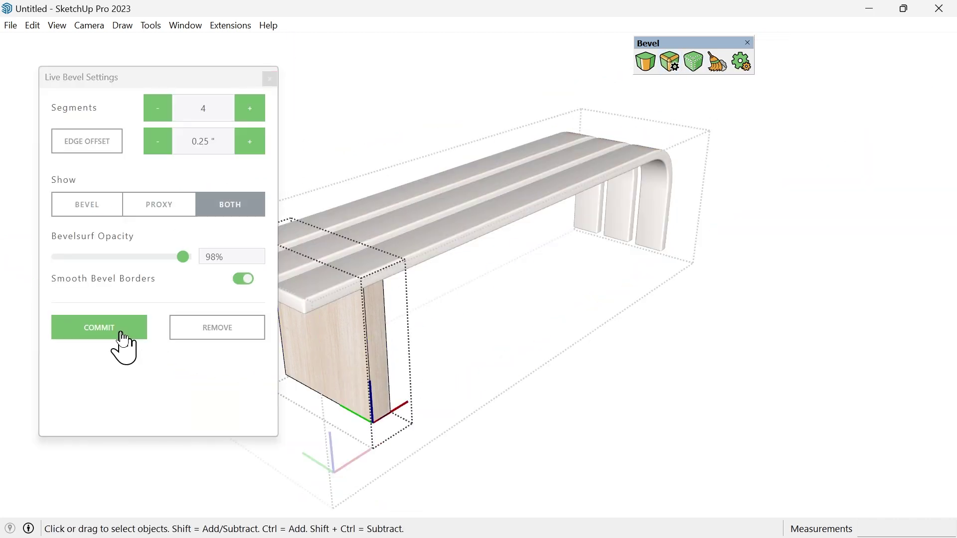